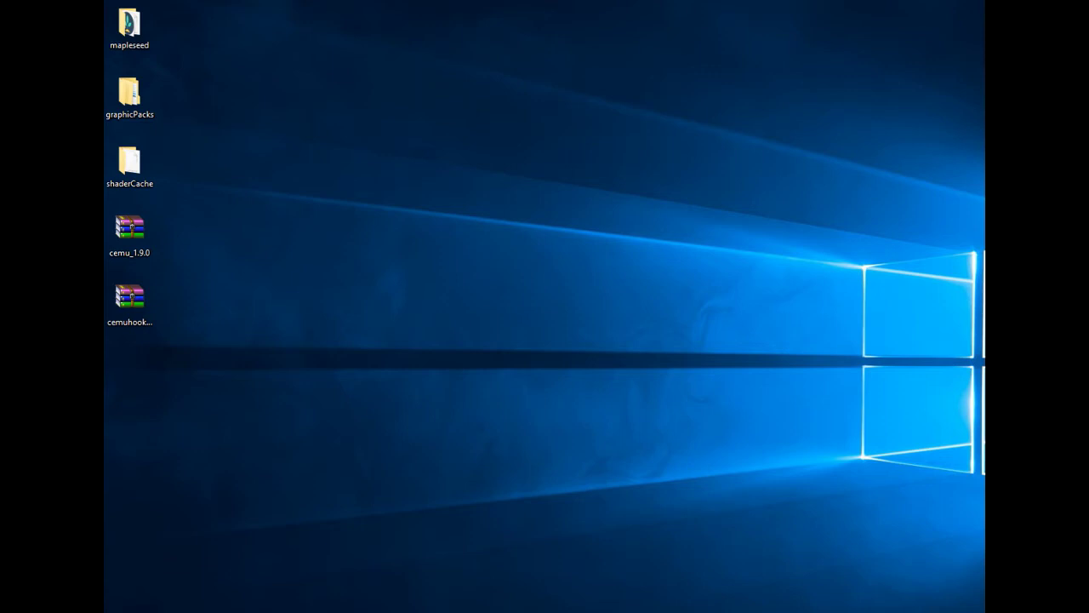
- Extract the cemu_1.9.0 archive into its own folder and place that folder in the open area of the desktop
click(129, 235)
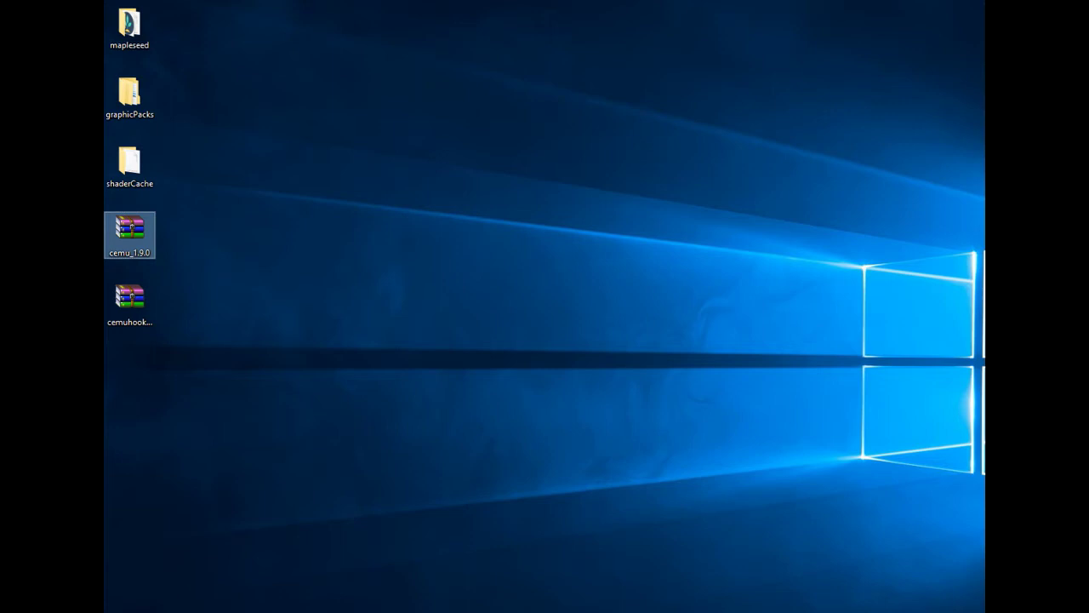
click(205, 242)
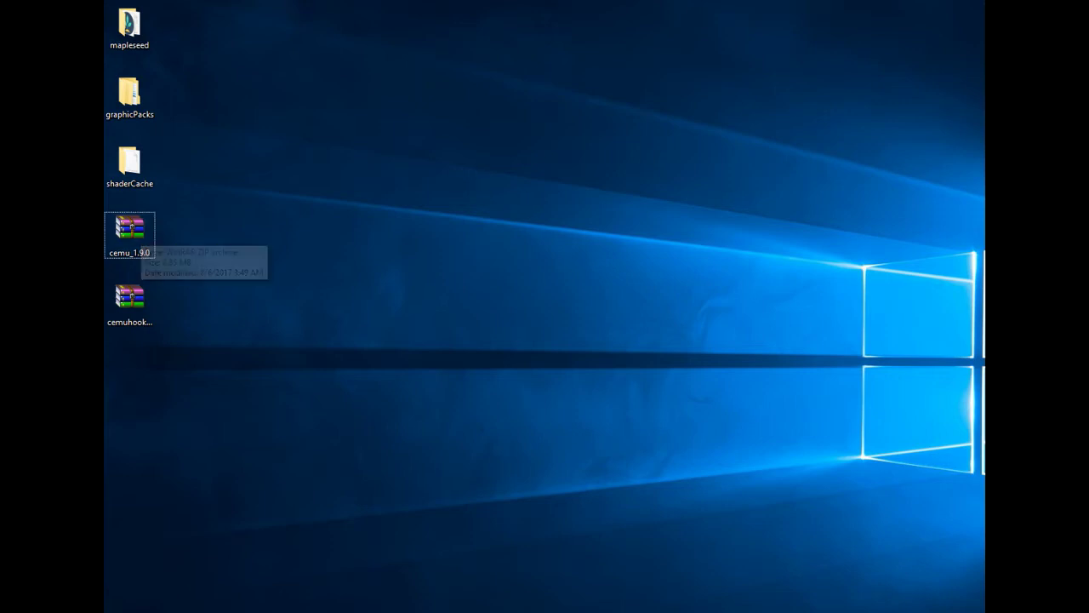
right_click(128, 234)
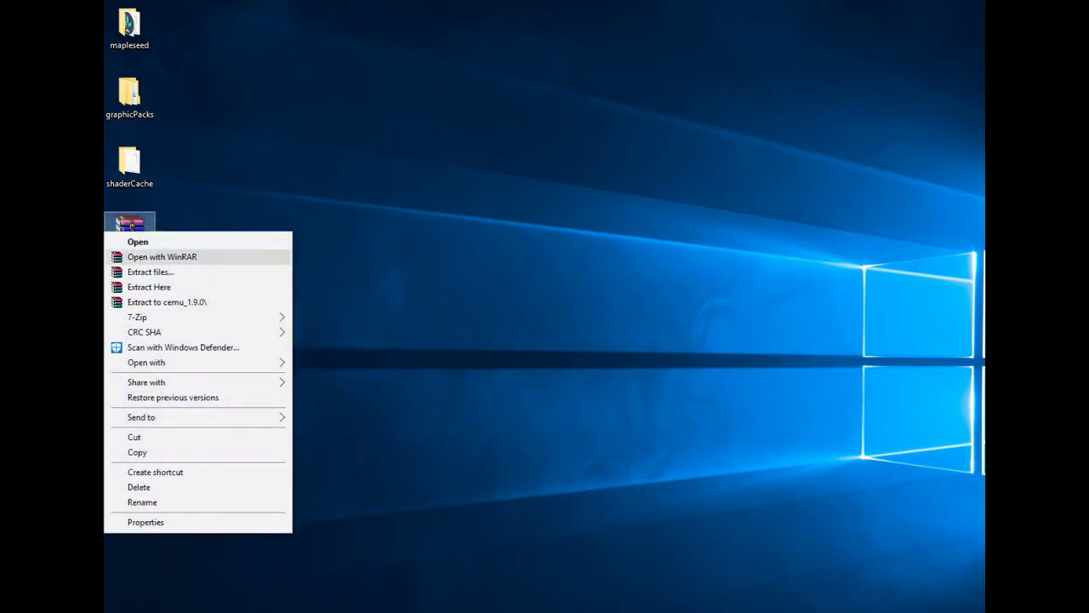
click(166, 302)
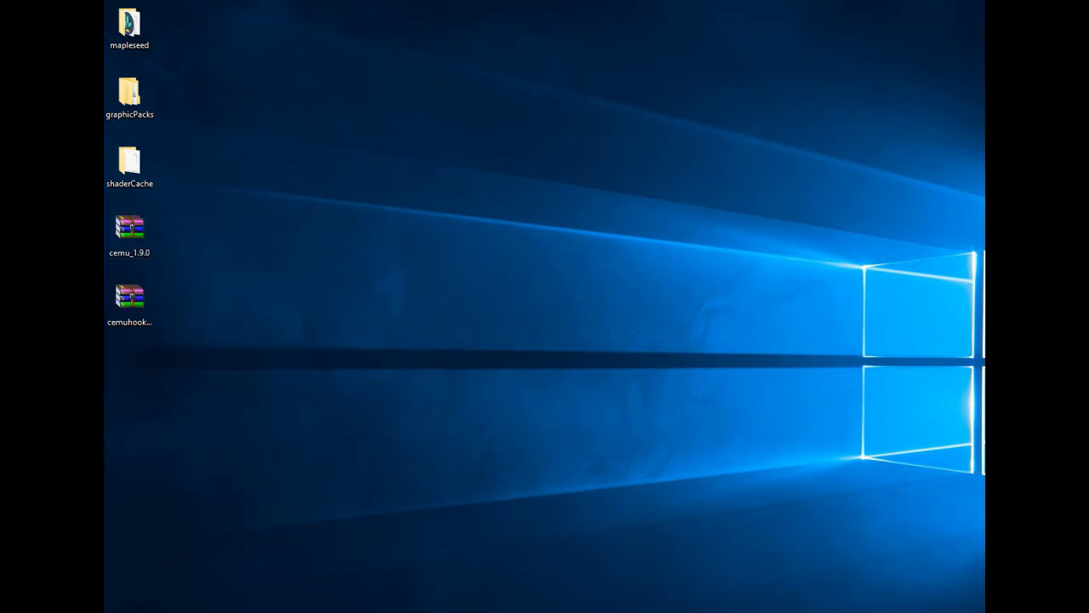
drag(129, 374, 390, 164)
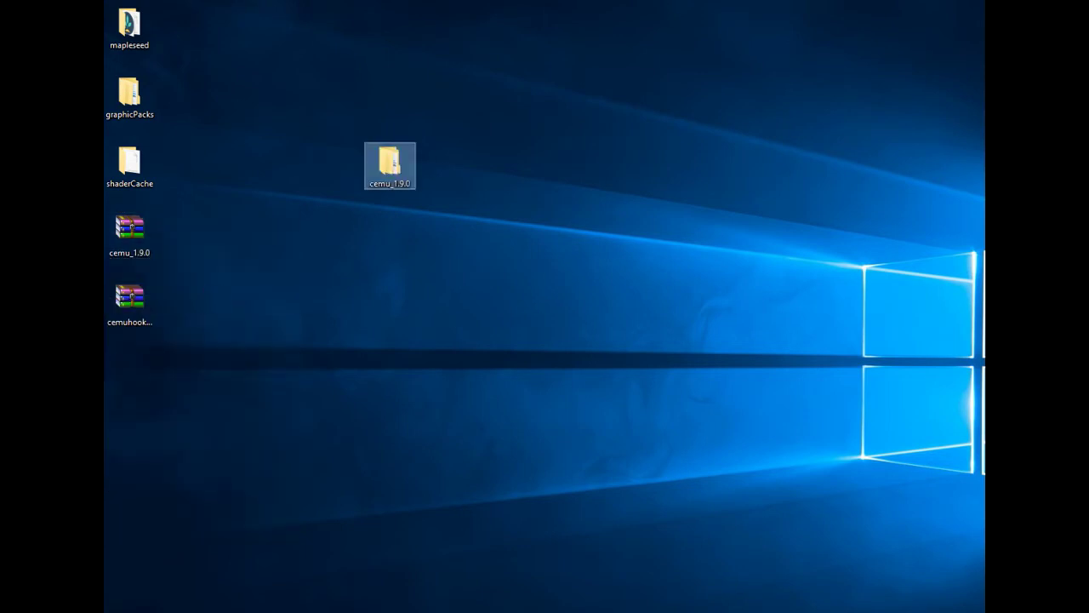
- Open the extracted cemu_1.9.0 folder and go into the nested cemu_1.9.0 folder holding the program files
double_click(390, 163)
click(457, 189)
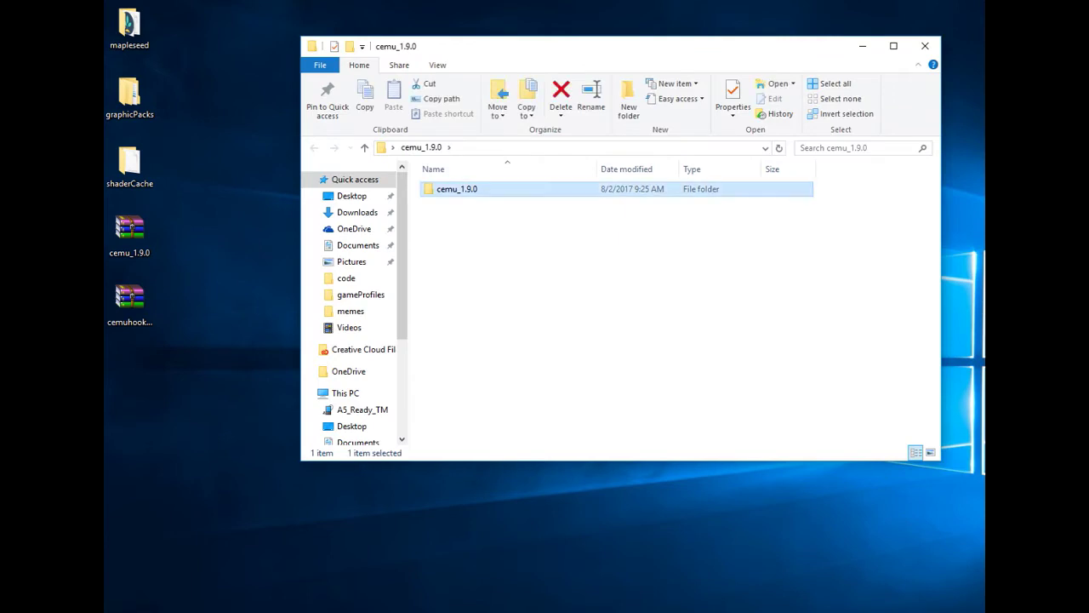
double_click(457, 189)
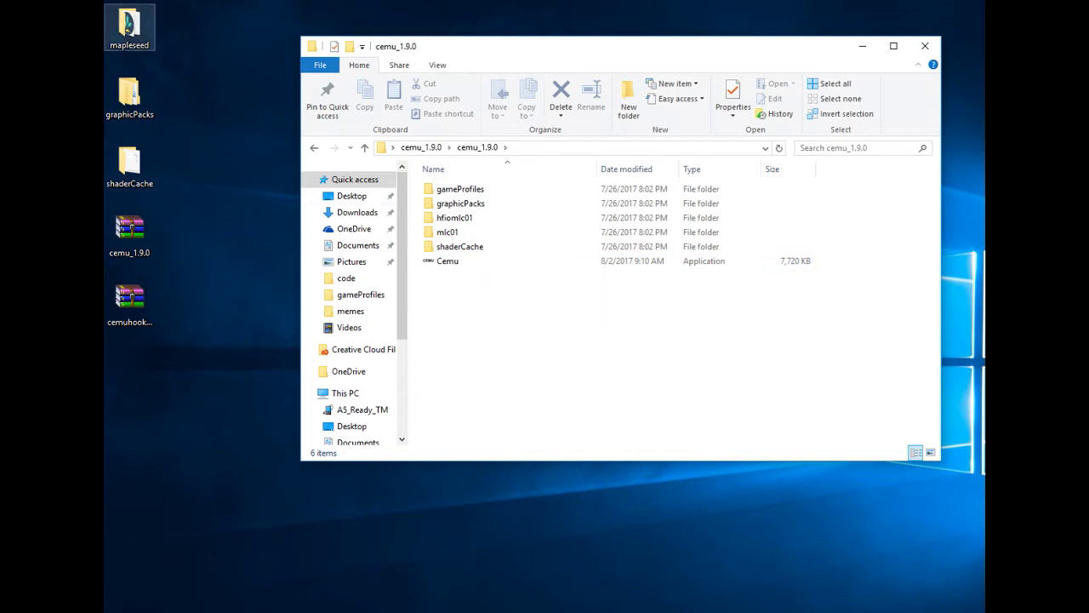
- Open the mapleseed folder from the desktop and move the MapleSeed2 application into the nested cemu_1.9.0 folder
double_click(129, 26)
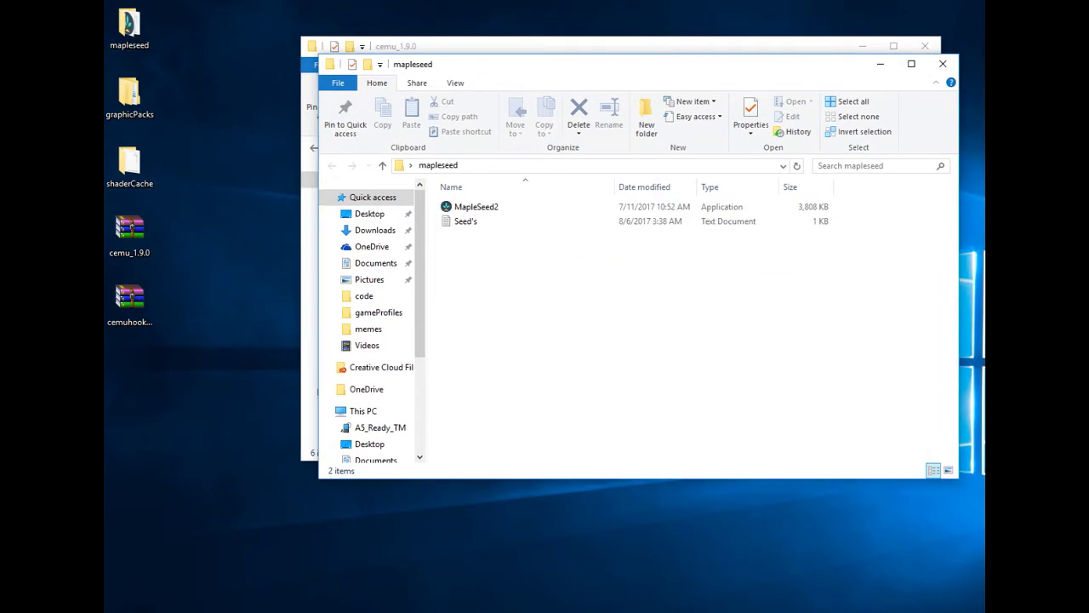
drag(511, 63, 322, 288)
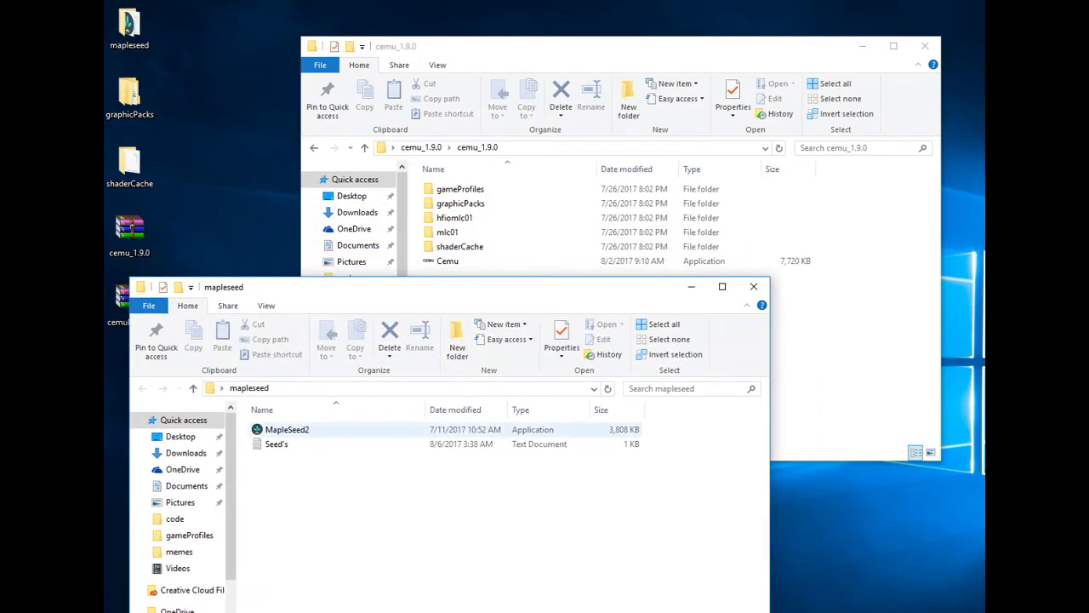
drag(281, 430, 810, 357)
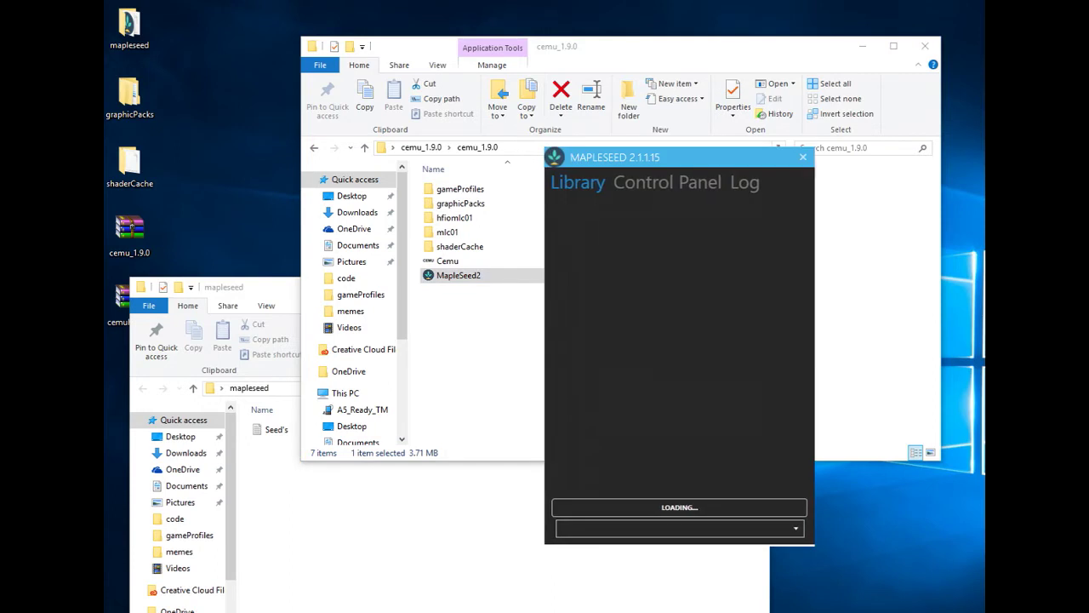
- Show MapleSeed's Control Panel, reposition its window and activate the empty ID field above the download command
click(668, 183)
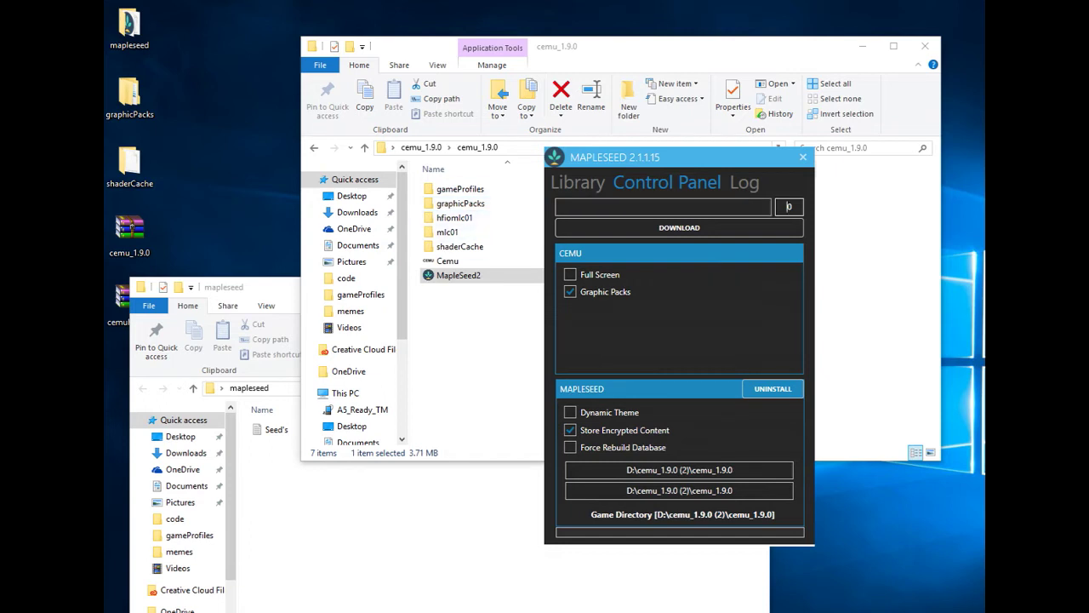
drag(681, 157, 695, 130)
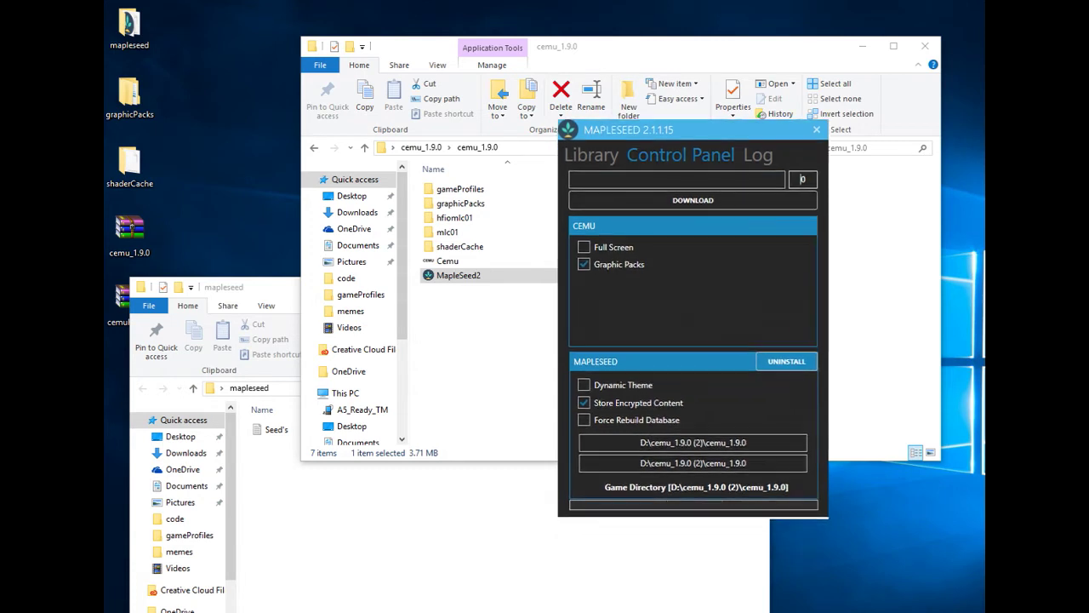
click(678, 179)
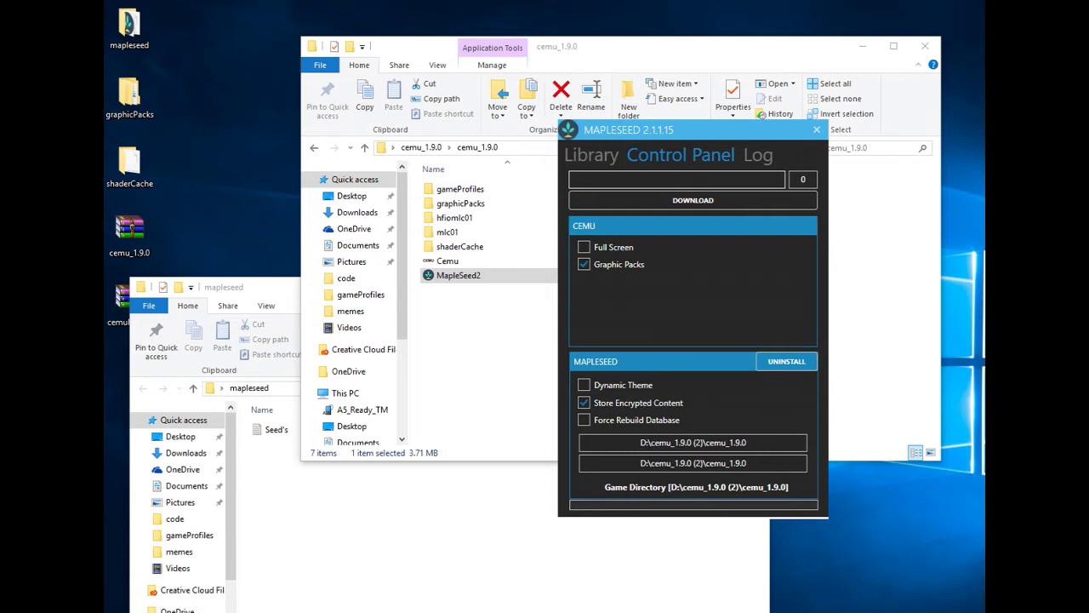
- Open the Seed's text document and examine the EUR IDs for the game, the update and the DLCs
click(357, 502)
double_click(276, 430)
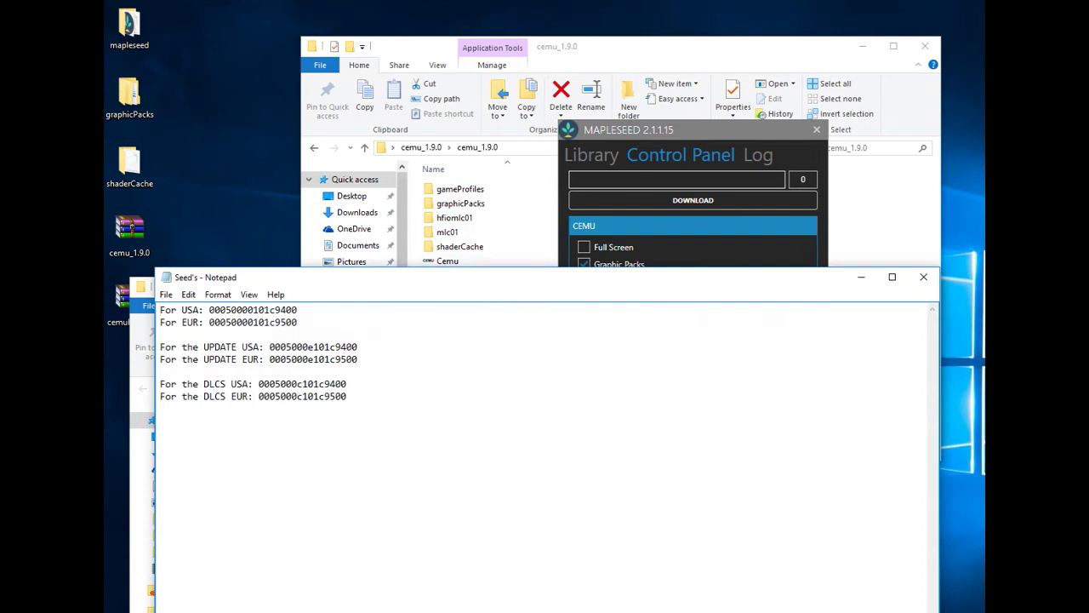
drag(383, 277, 474, 281)
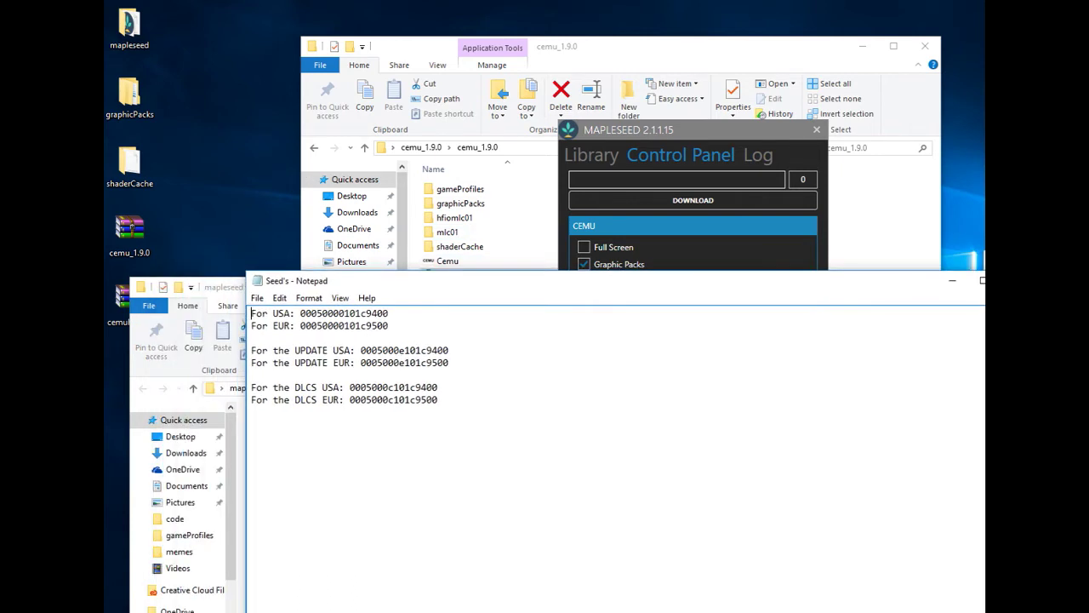
drag(300, 326, 394, 326)
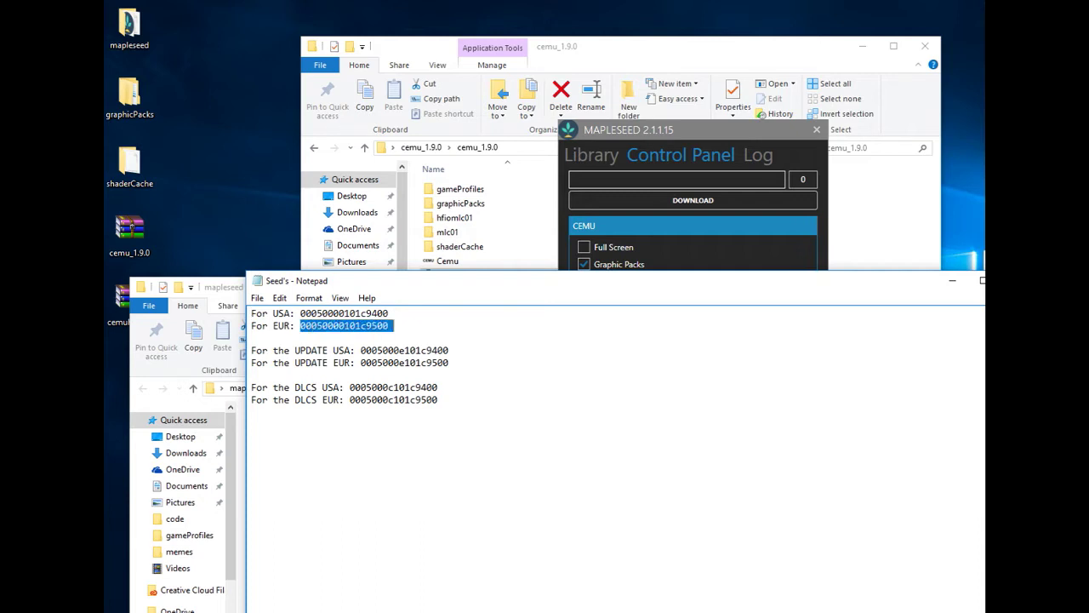
drag(361, 364, 450, 363)
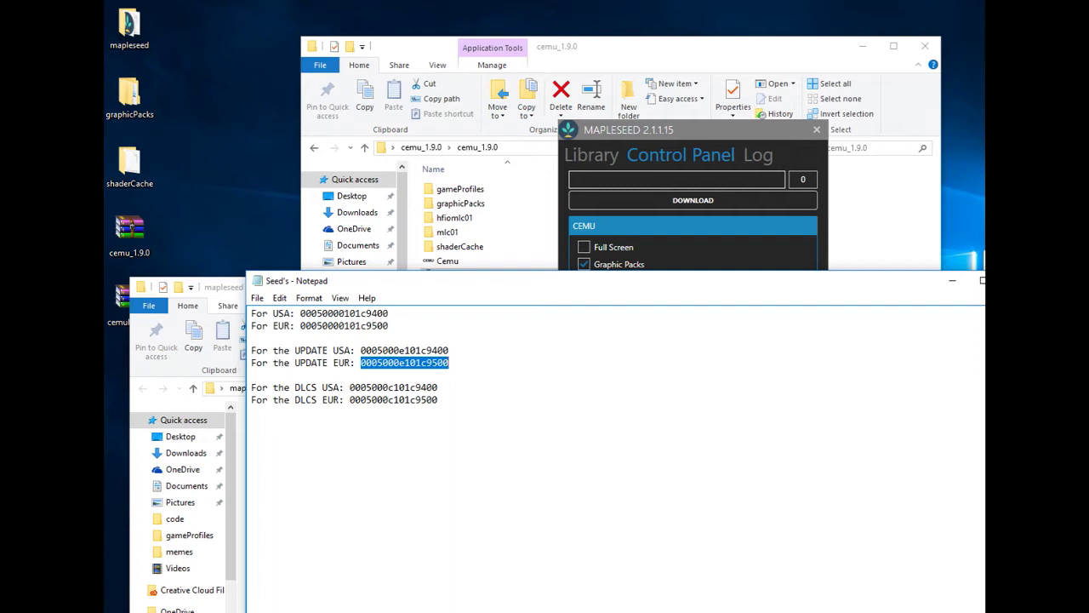
drag(350, 400, 439, 400)
click(441, 401)
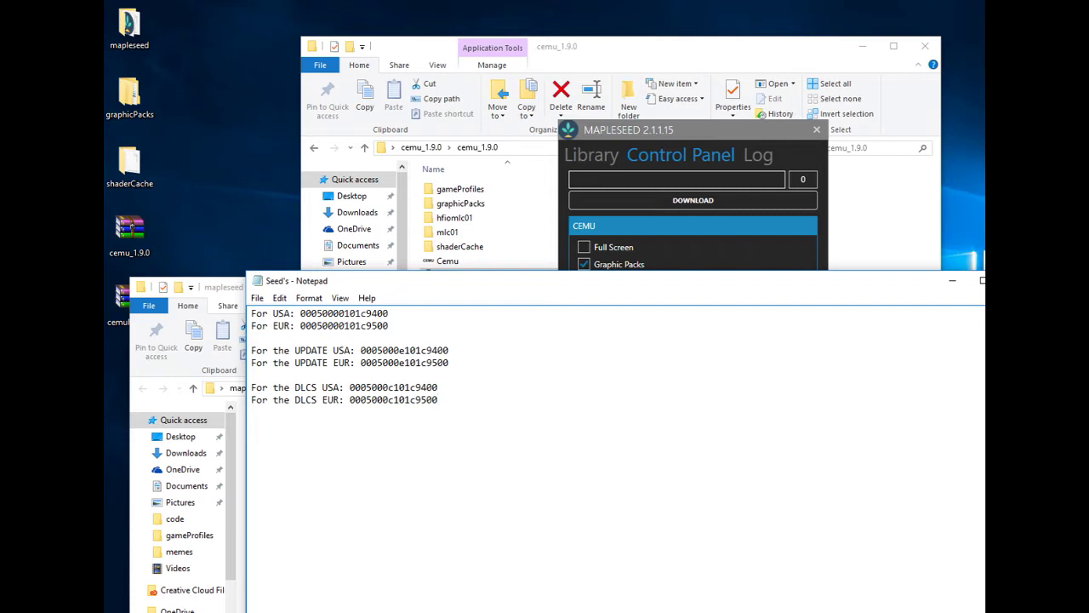
drag(300, 326, 393, 326)
key(ctrl+c)
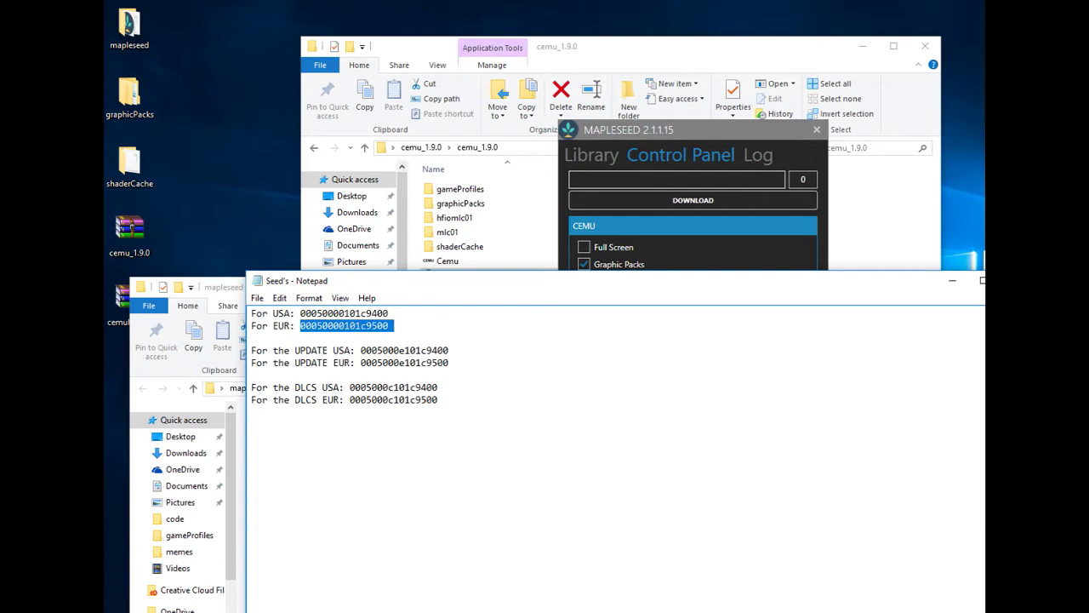
key(alt+Tab)
key(ctrl+v)
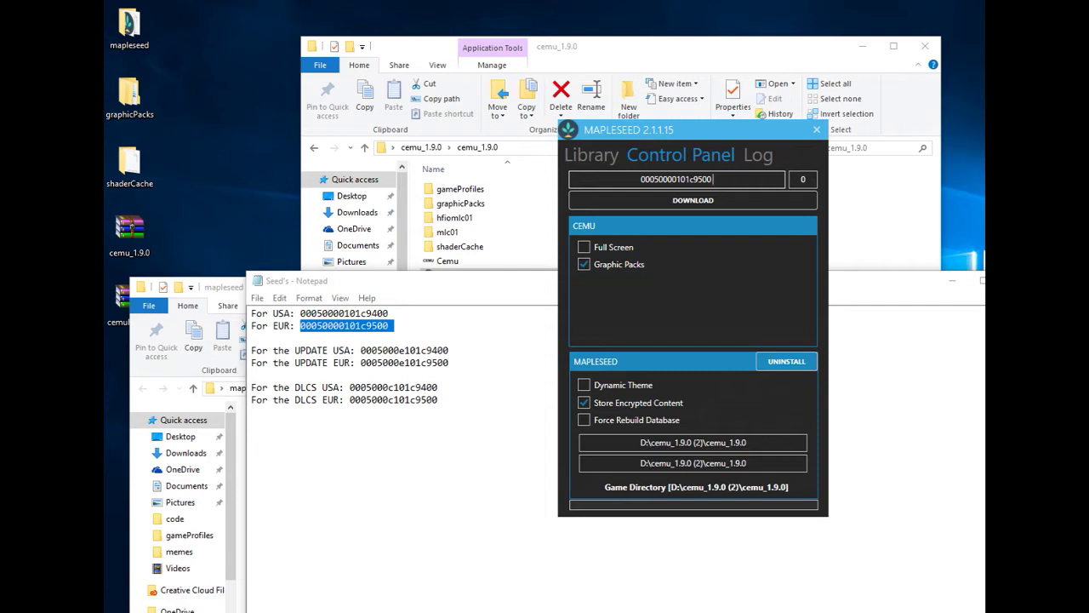
click(394, 326)
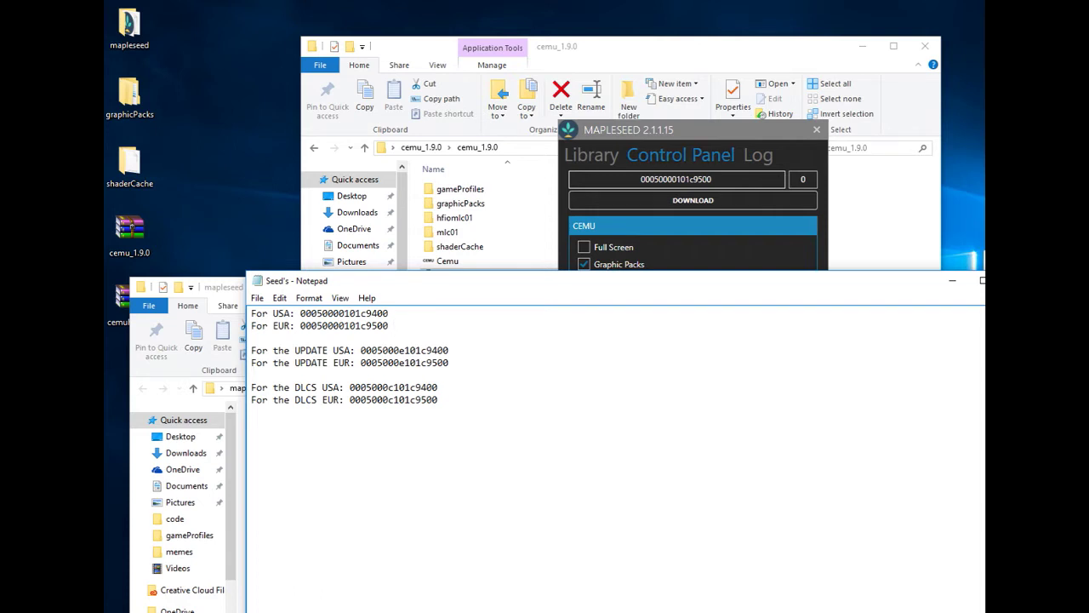
key(alt+Tab)
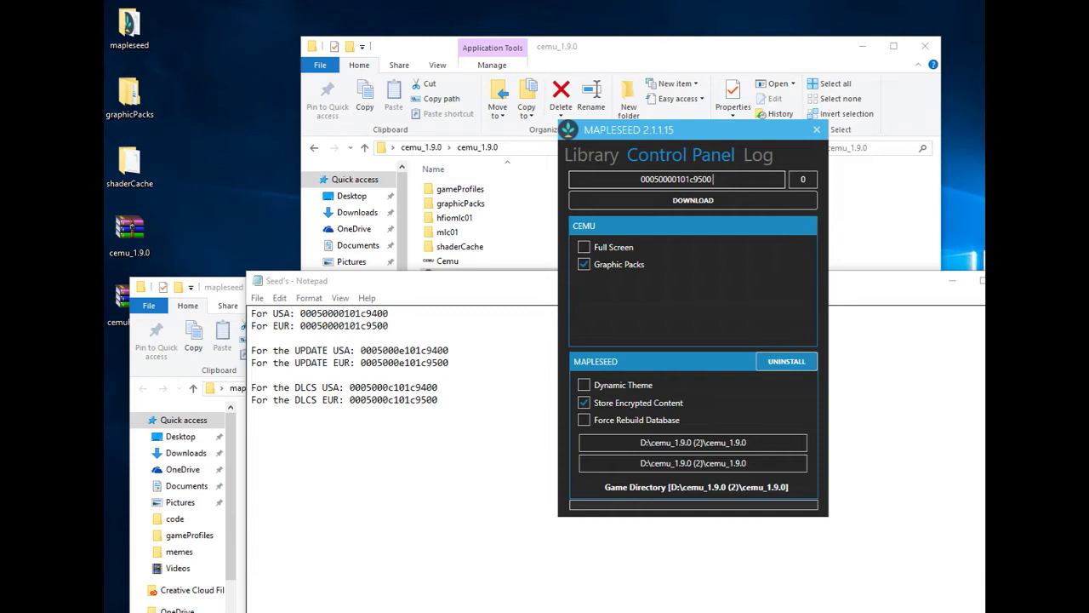
click(311, 326)
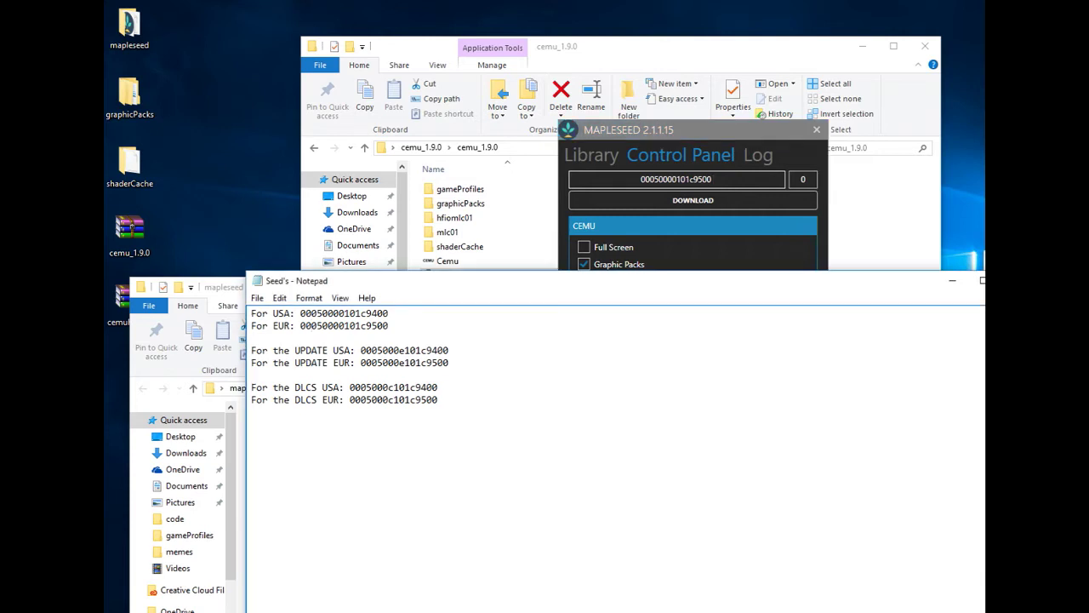
key(alt+Tab)
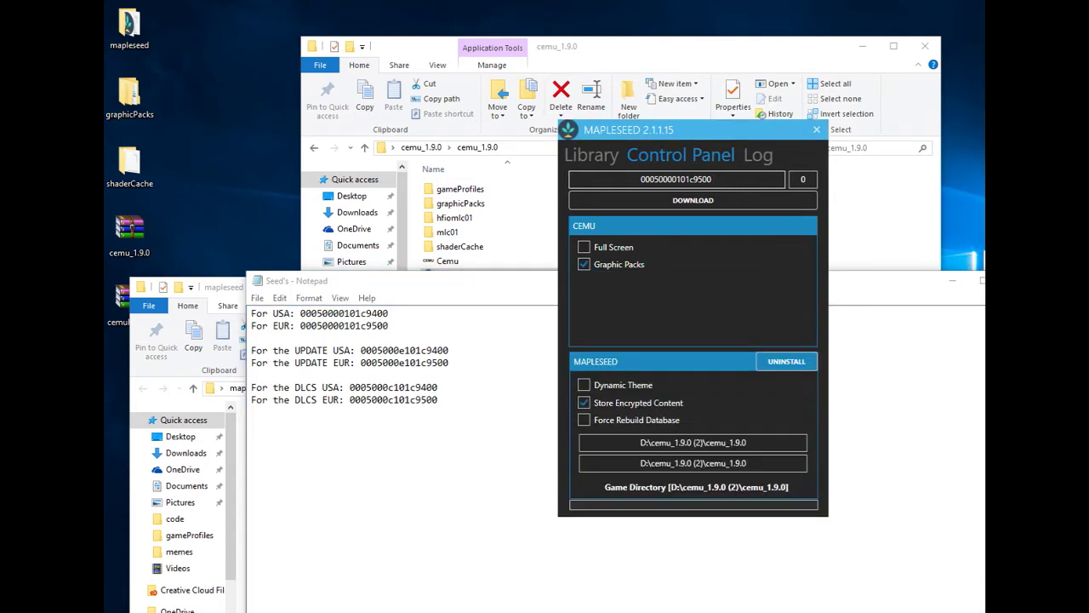
- Minimize the Seed's note and close both MapleSeed and the mapleseed folder window
click(952, 281)
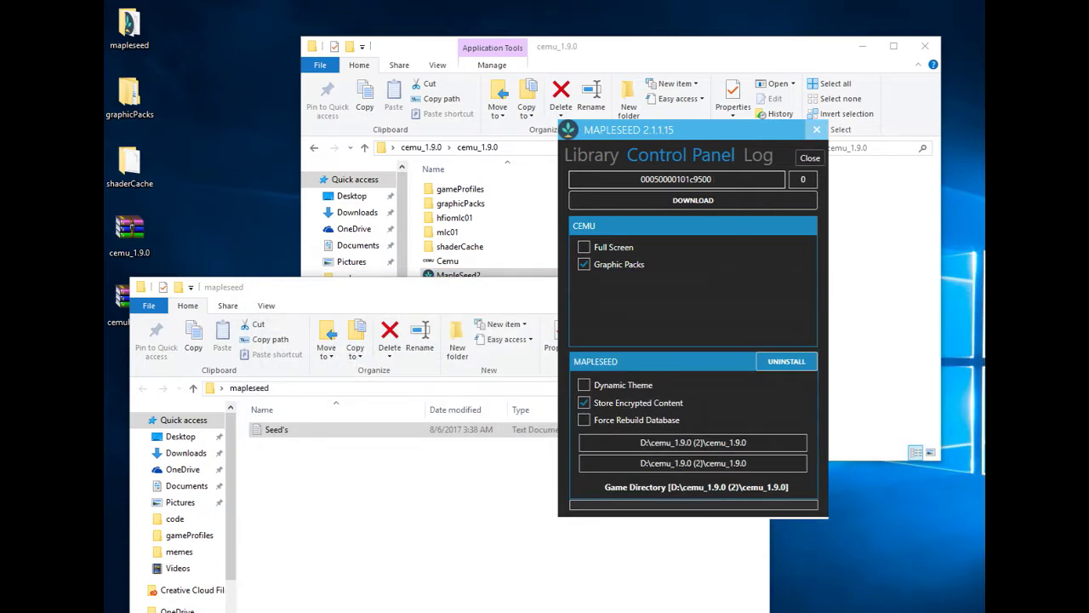
click(810, 158)
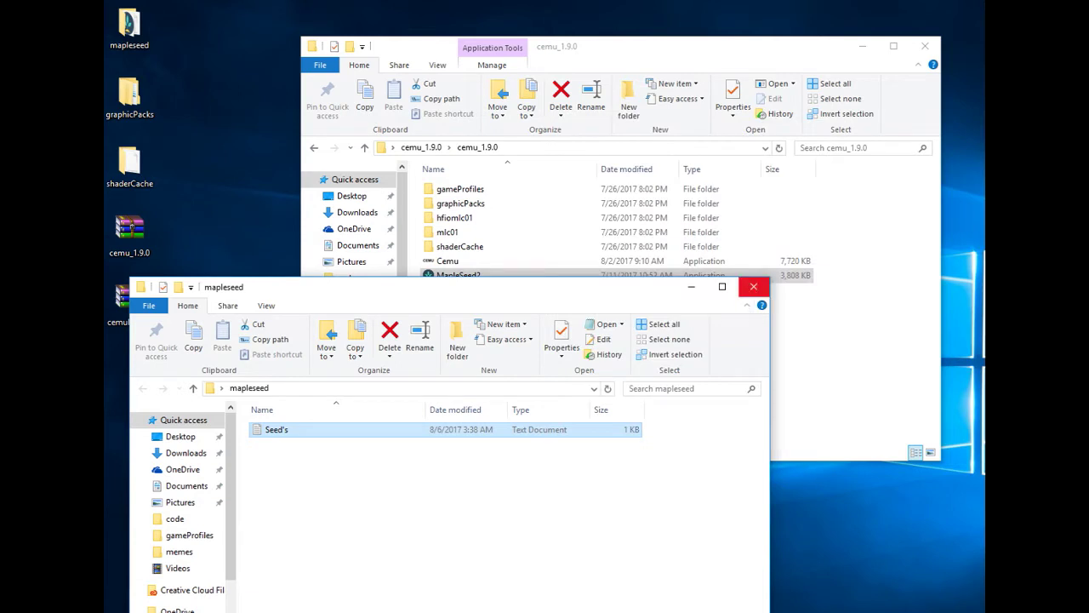
click(753, 286)
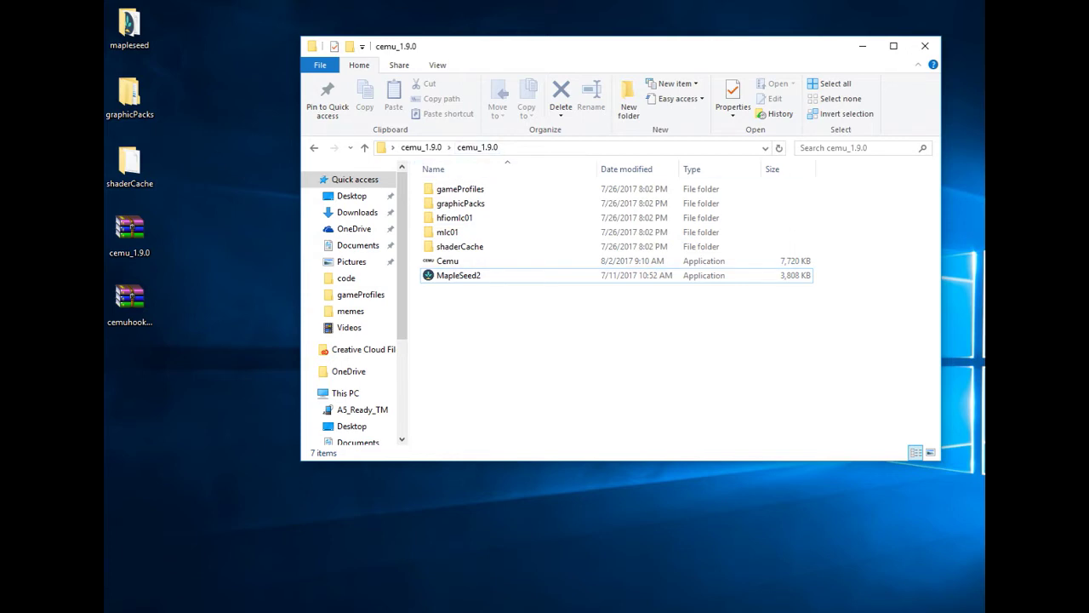
- Browse to D:\cemu_1.9.0 (2)\cemu_1.9.0 and point out the downloaded [EUR] The Legend of Zelda Breath of the Wild folder
scroll(358, 400, down, 3)
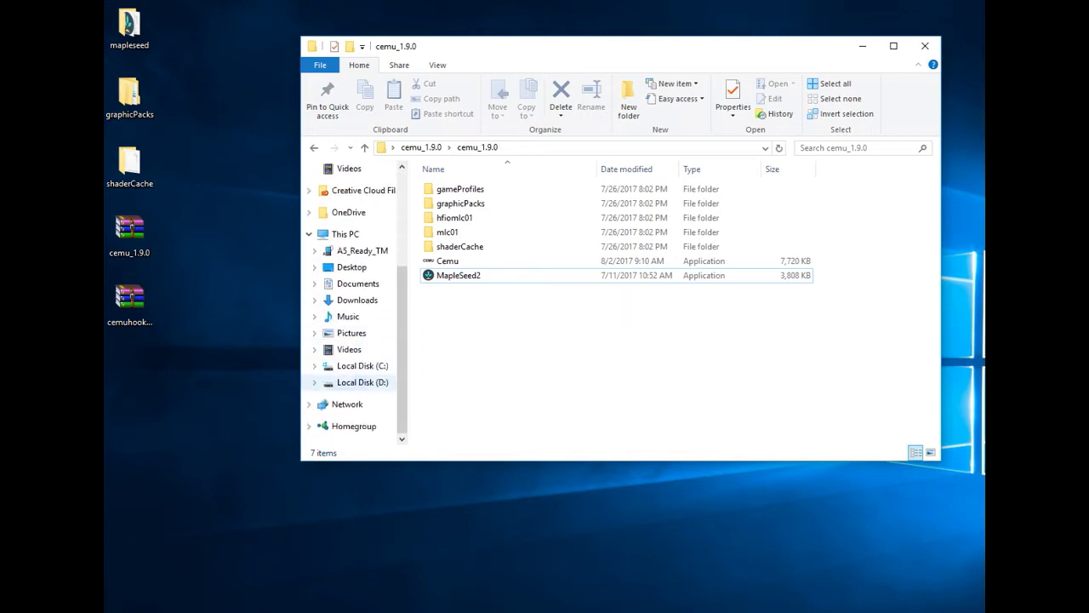
click(357, 383)
double_click(460, 189)
double_click(451, 189)
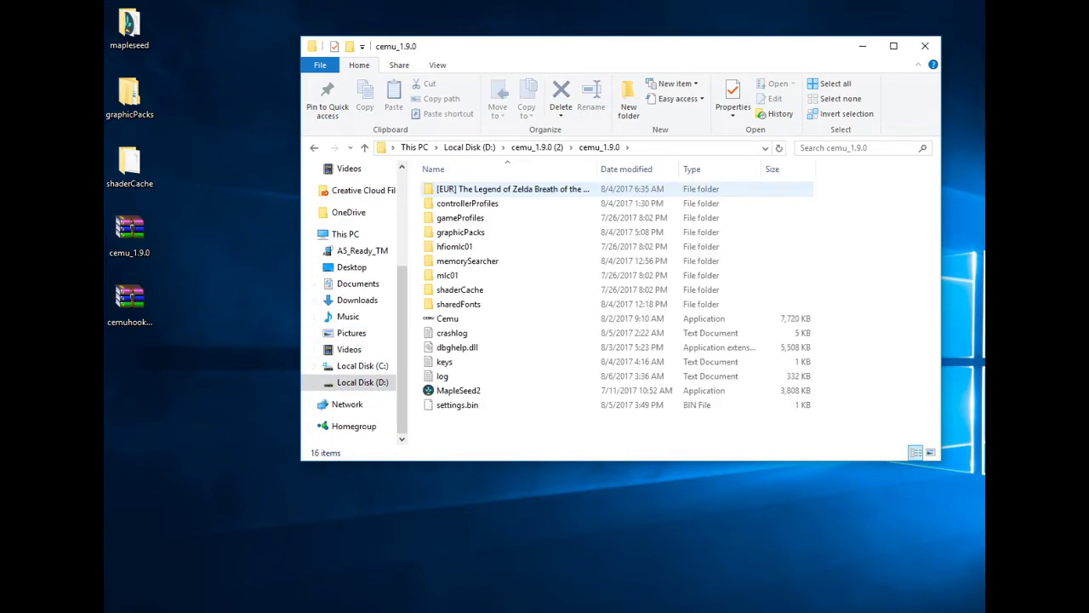
click(512, 189)
click(527, 430)
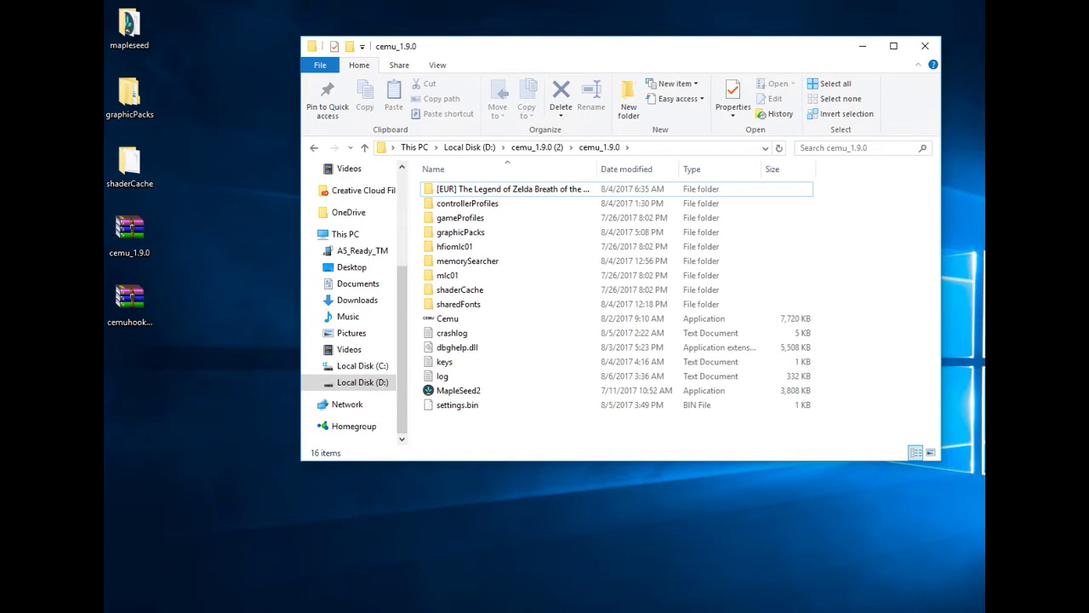
- Extract the cemuhook_190c_0532 archive on the desktop into its own folder
click(136, 319)
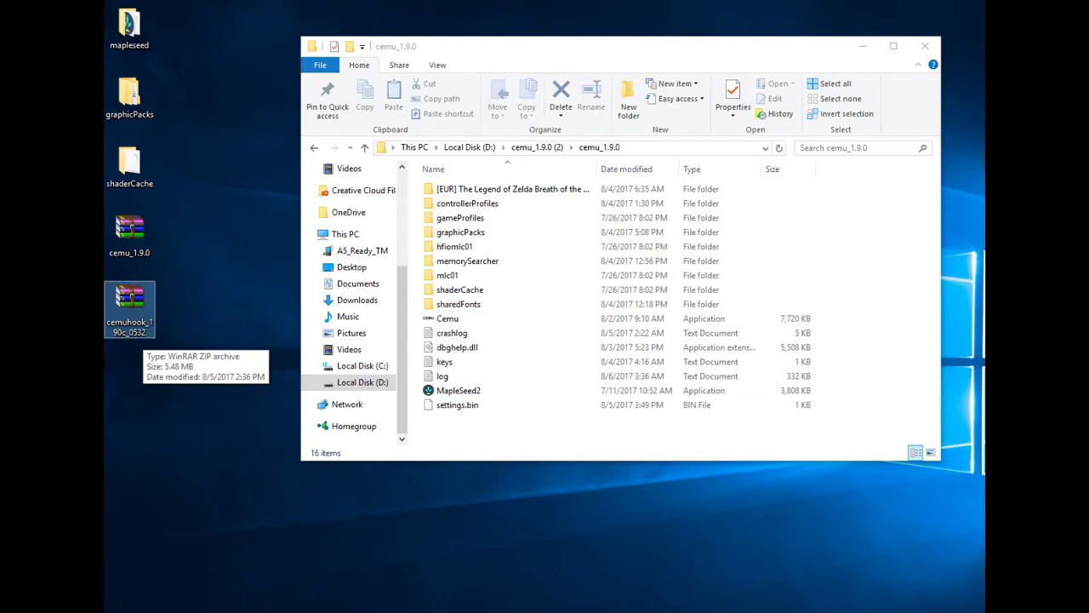
right_click(129, 303)
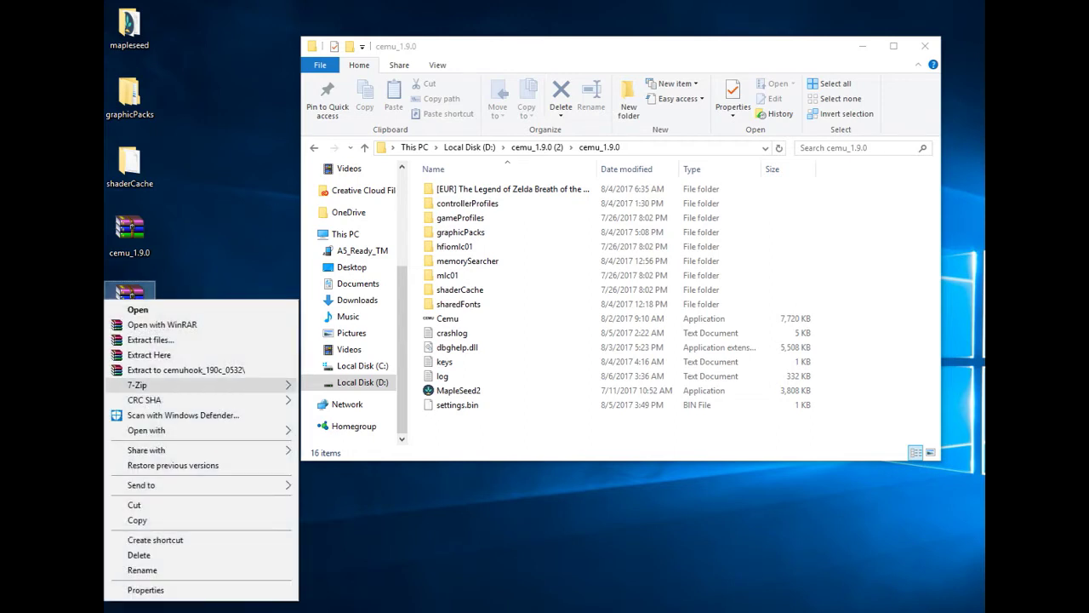
click(186, 369)
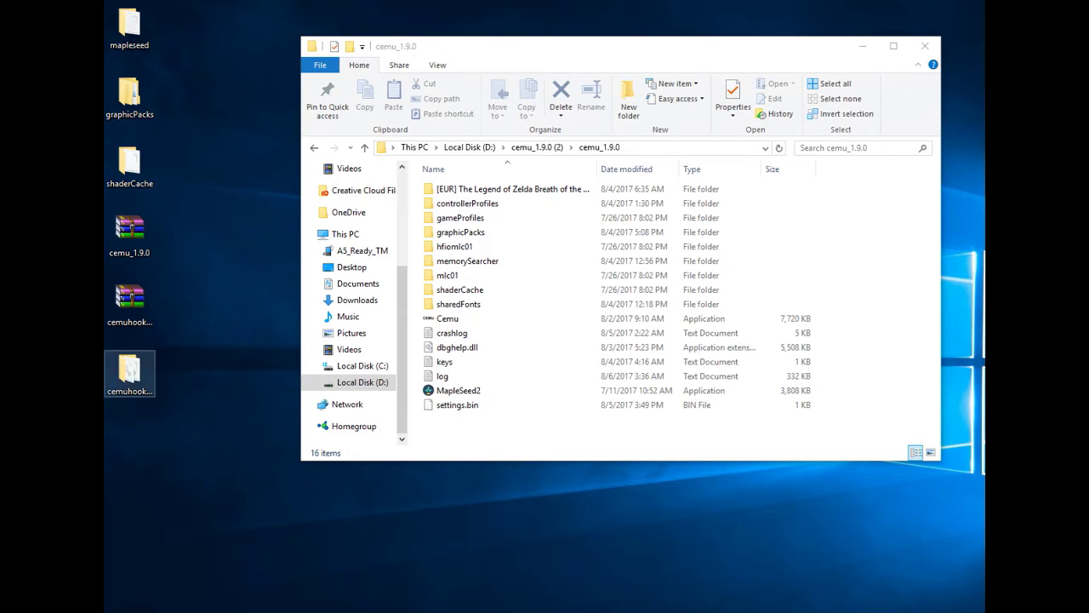
- Copy dbghelp.dll from the extracted cemuhook_190c_0532 folder into D:\cemu_1.9.0 (2)\cemu_1.9.0
double_click(129, 372)
drag(442, 272, 662, 186)
click(506, 357)
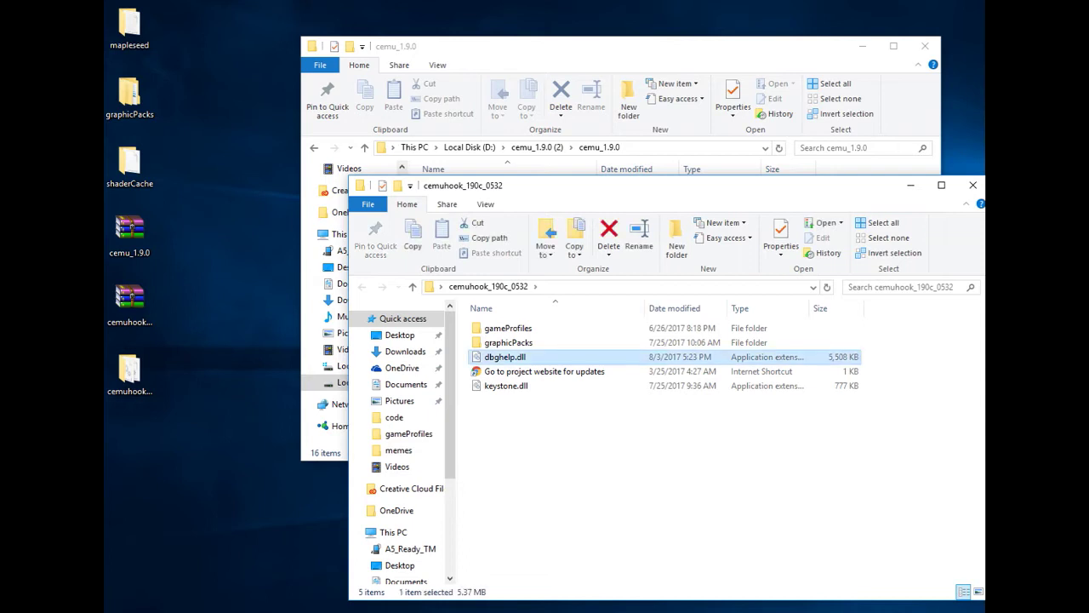
drag(553, 185, 743, 139)
drag(694, 312, 494, 426)
click(644, 243)
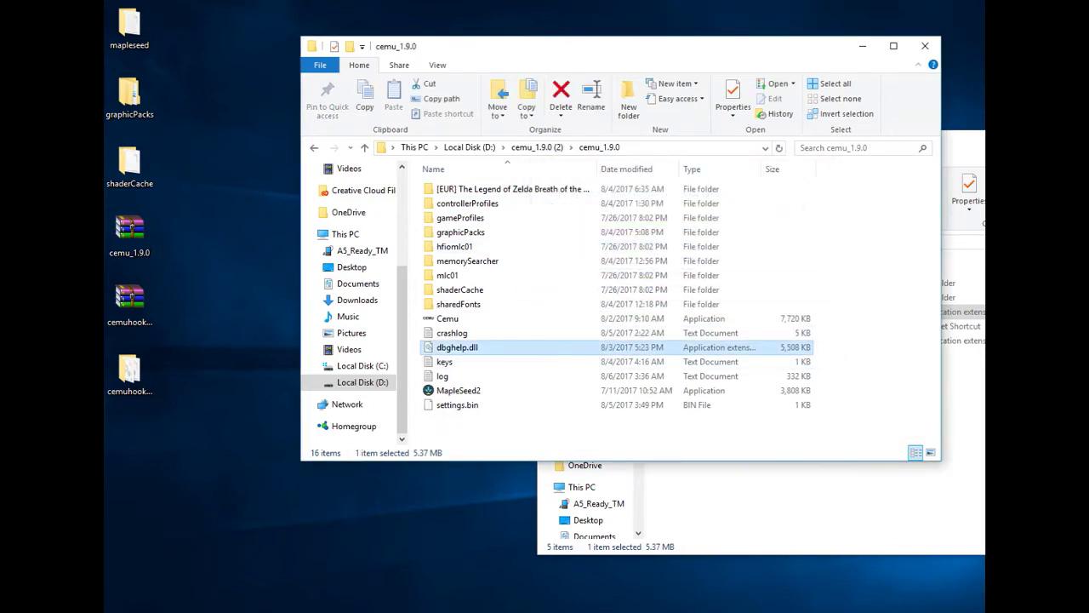
- Bring the cemuhook_190c_0532 folder window forward and close it
click(739, 502)
drag(767, 141, 553, 153)
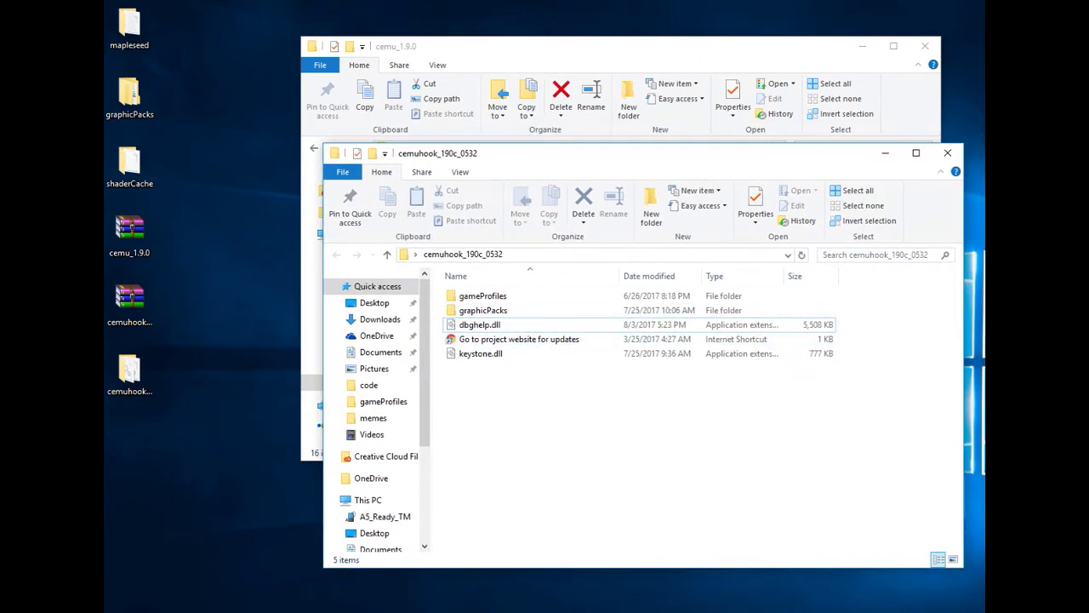
click(948, 152)
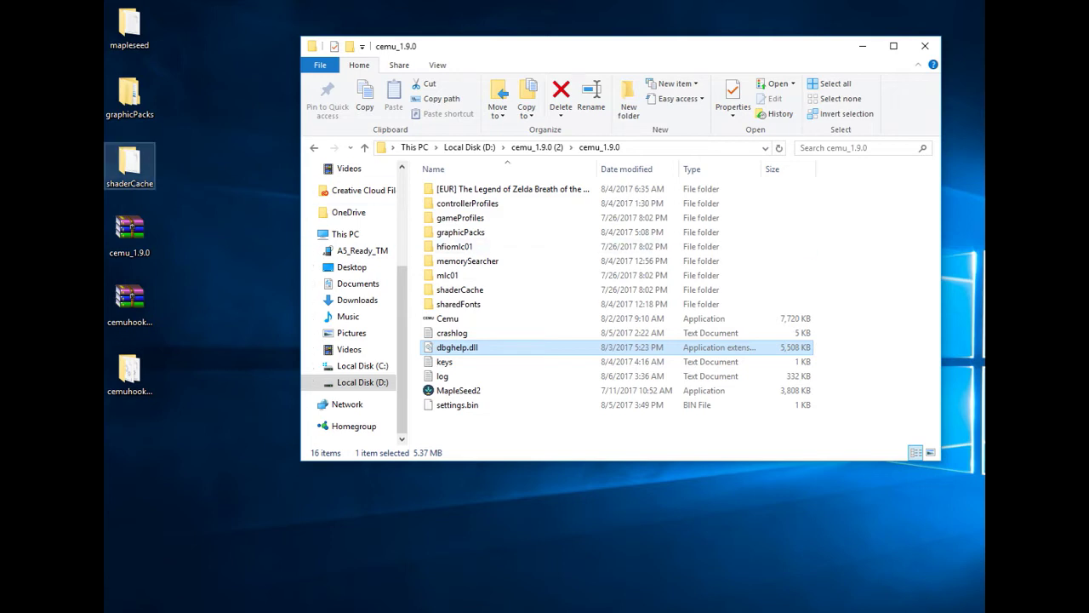
- Show the desktop shaderCache folder with dcac9927.bin beside its destination, shaderCache\transferable inside D:\cemu_1.9.0 (2)\cemu_1.9.0
double_click(129, 164)
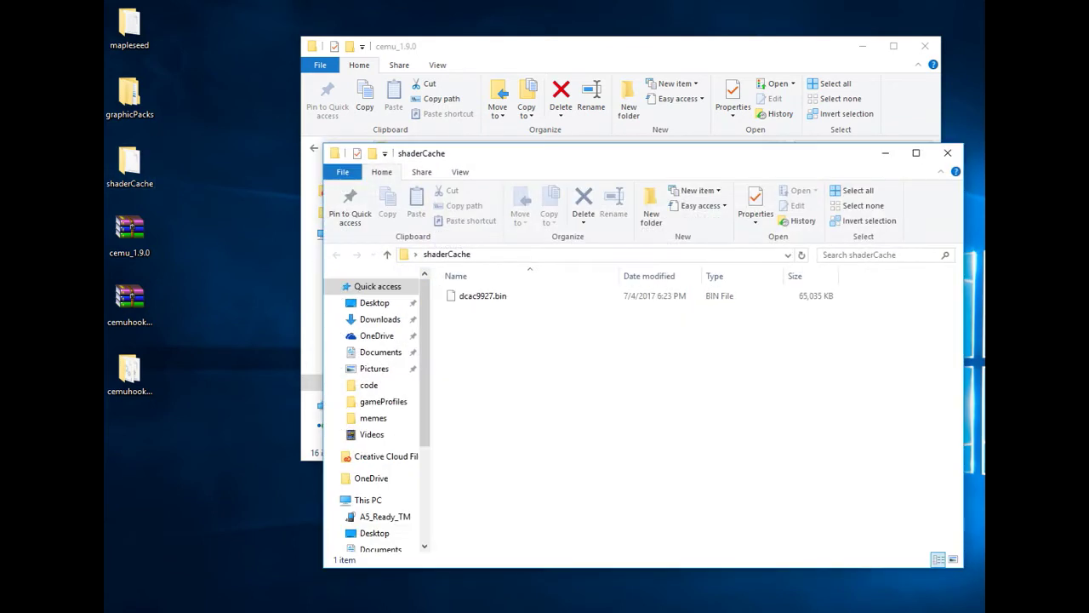
drag(511, 153, 686, 149)
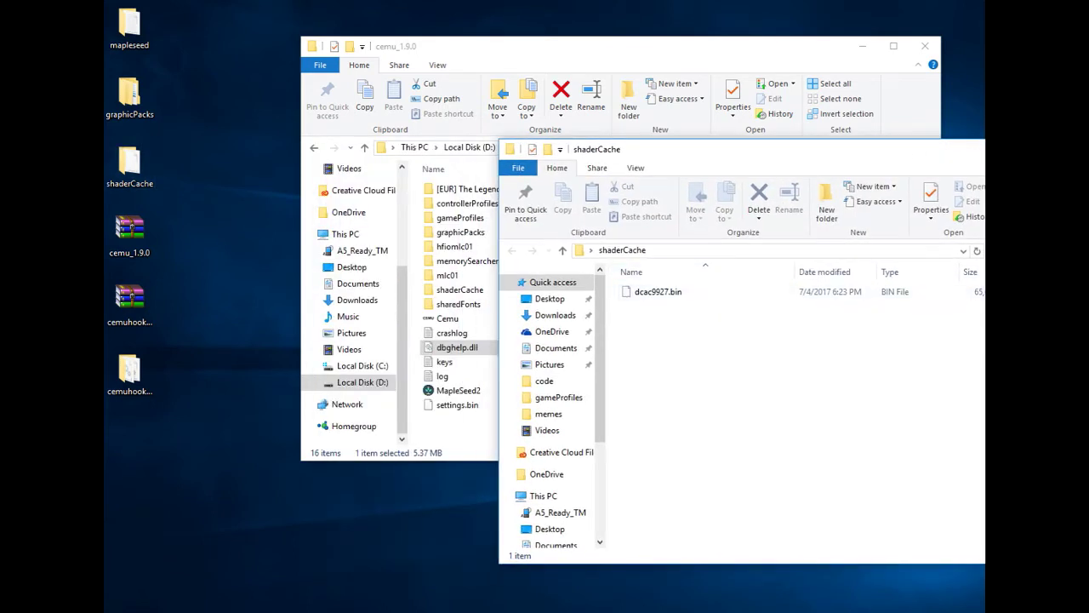
drag(598, 47, 479, 59)
click(477, 444)
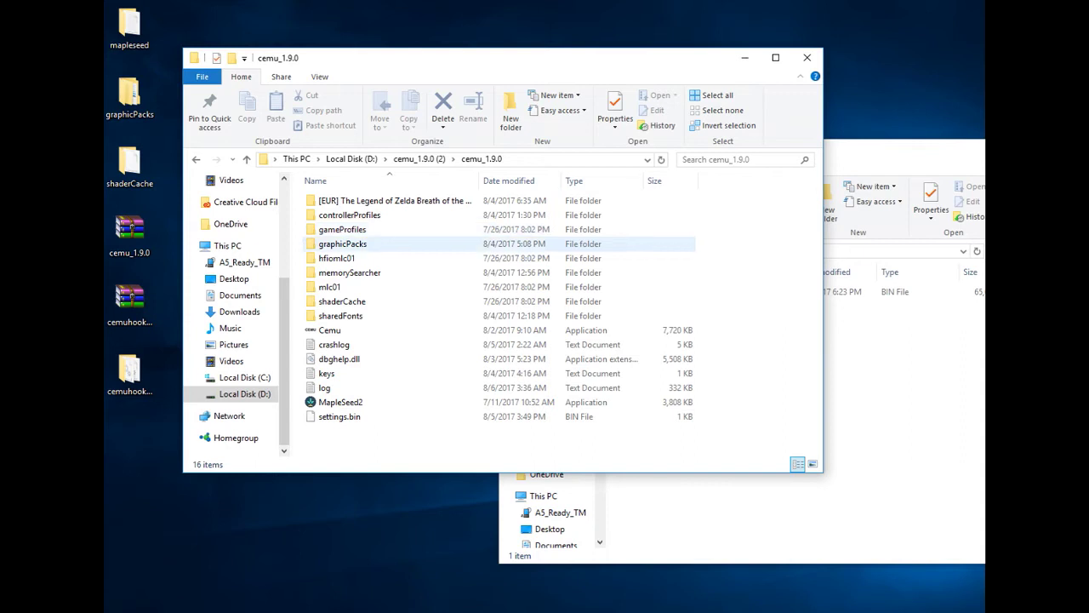
click(368, 303)
double_click(366, 302)
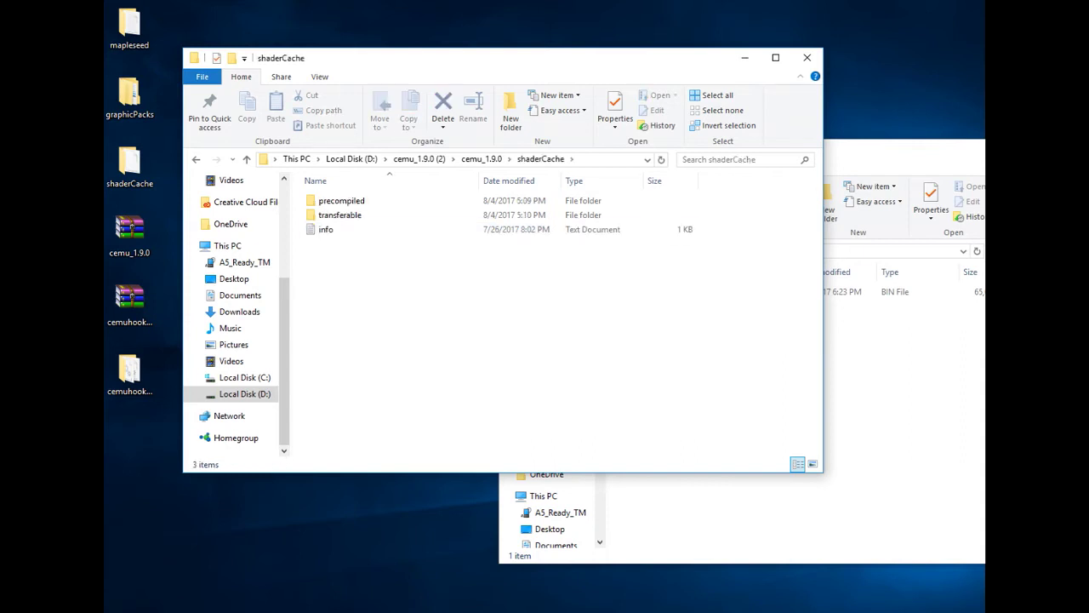
double_click(349, 215)
click(885, 383)
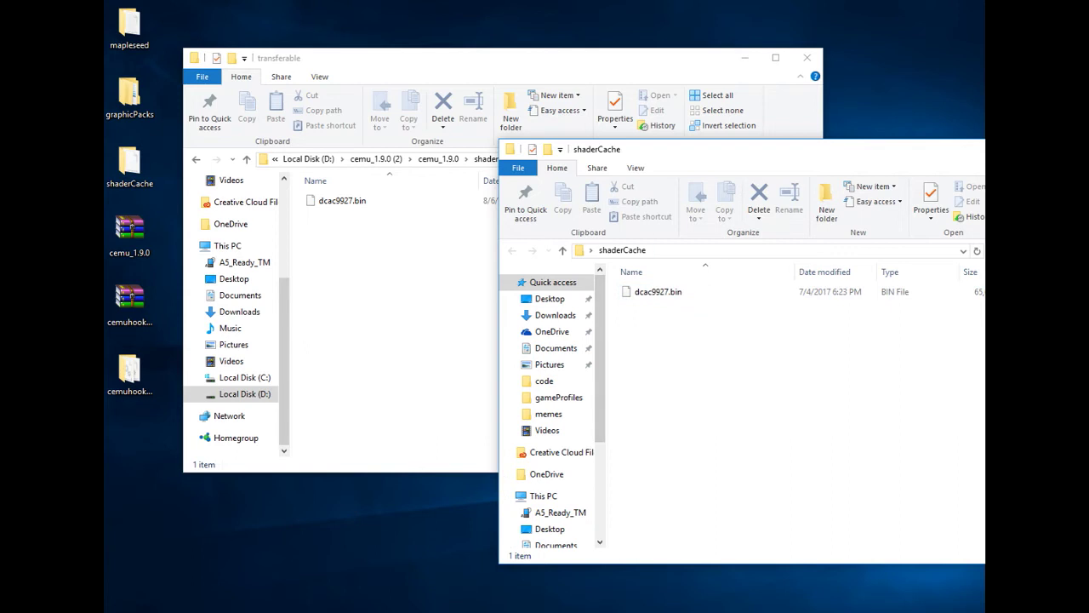
- Close the desktop shaderCache window and go back up from the transferable folder to cemu_1.9.0
key(alt+F4)
drag(579, 58, 745, 96)
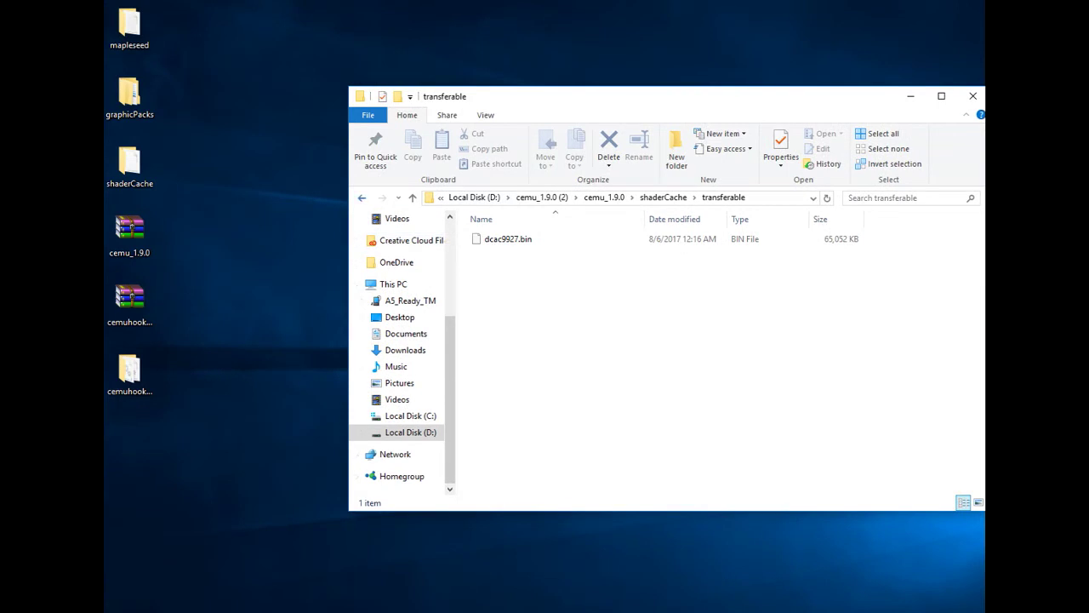
key(alt+Up)
key(alt+Up)
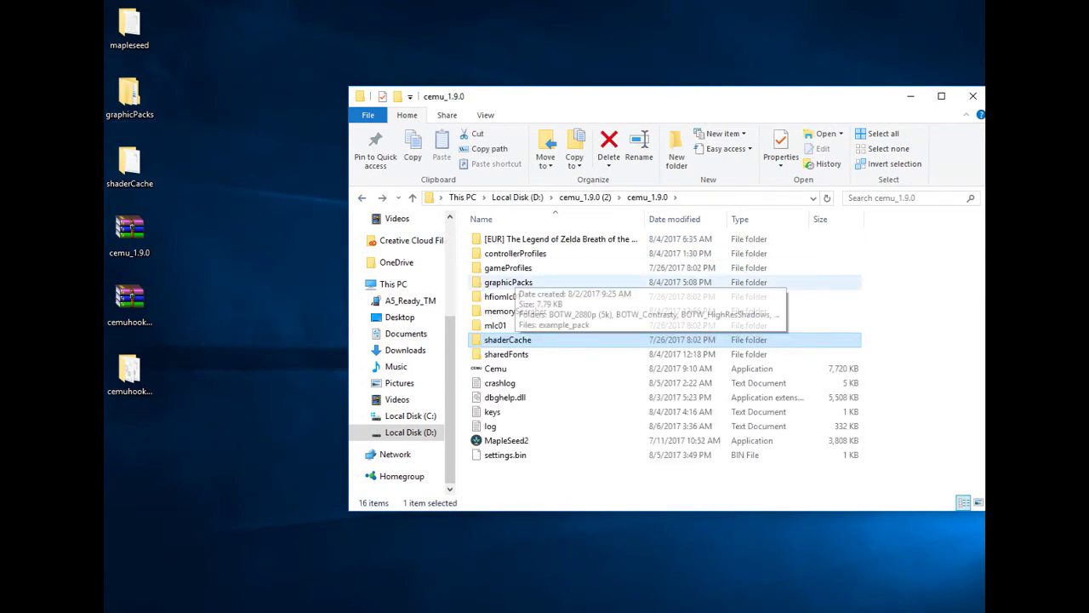
- Show the desktop graphicPacks folder beside the graphicPacks folder inside D:\cemu_1.9.0 (2)\cemu_1.9.0
double_click(130, 94)
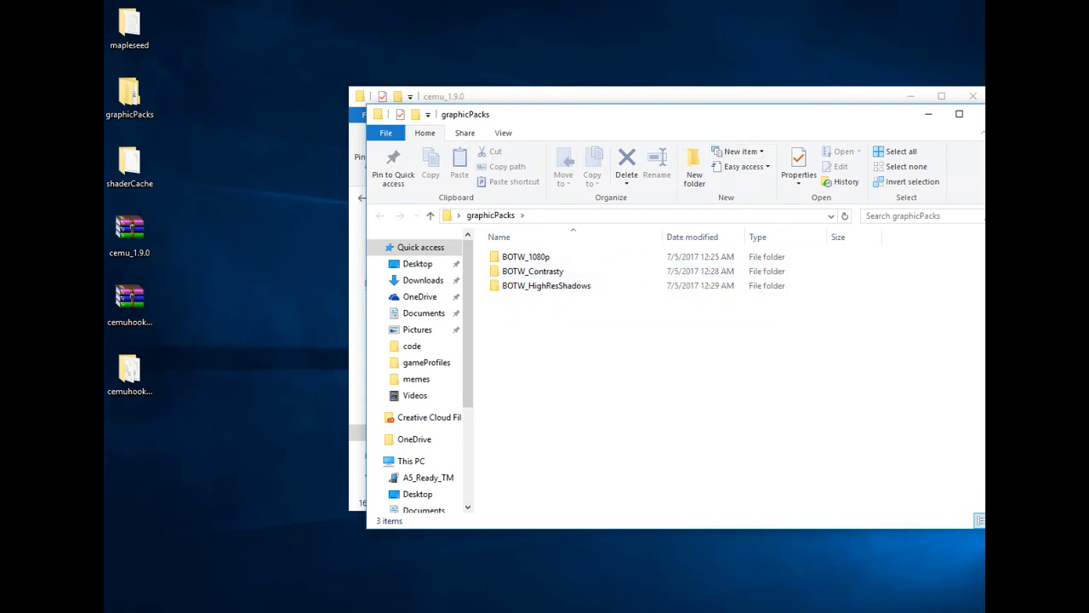
drag(578, 114, 704, 150)
drag(596, 96, 536, 90)
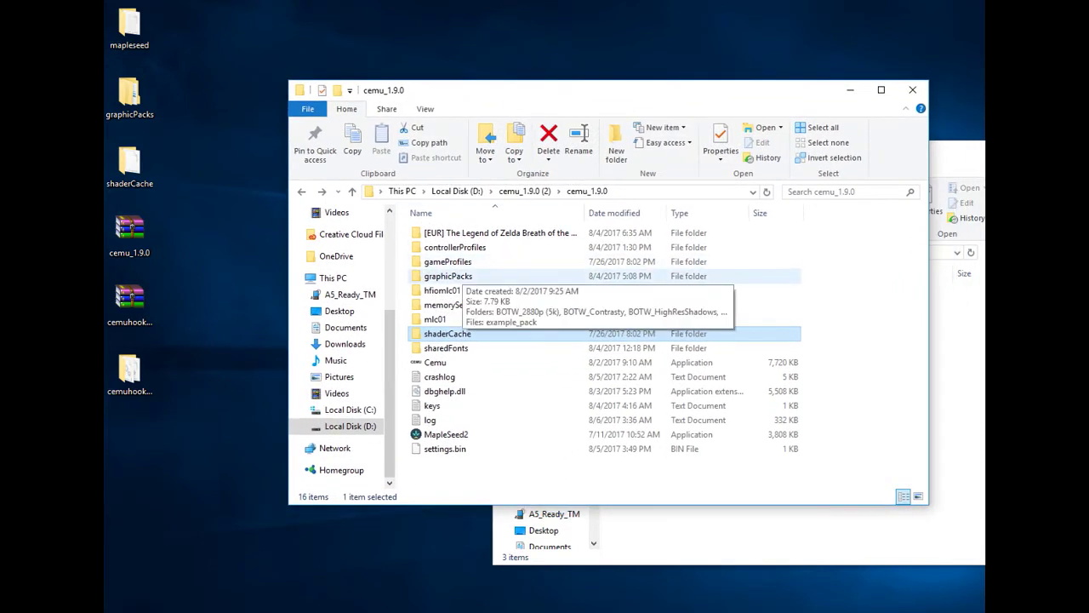
double_click(463, 276)
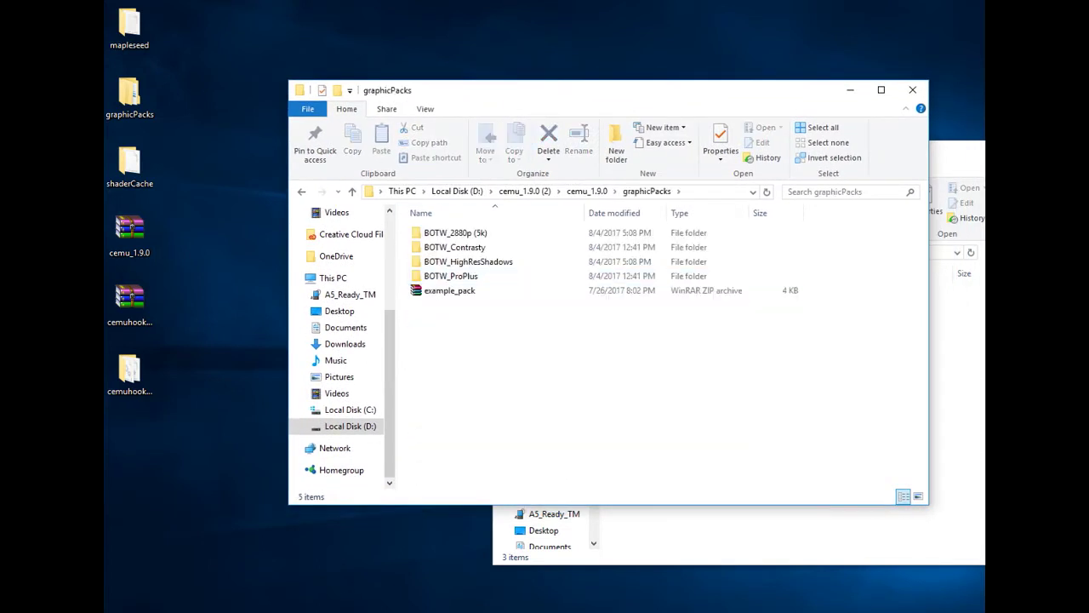
click(955, 383)
- Put away the desktop graphicPacks window and return the other window to the cemu_1.9.0 folder
key(alt+Tab)
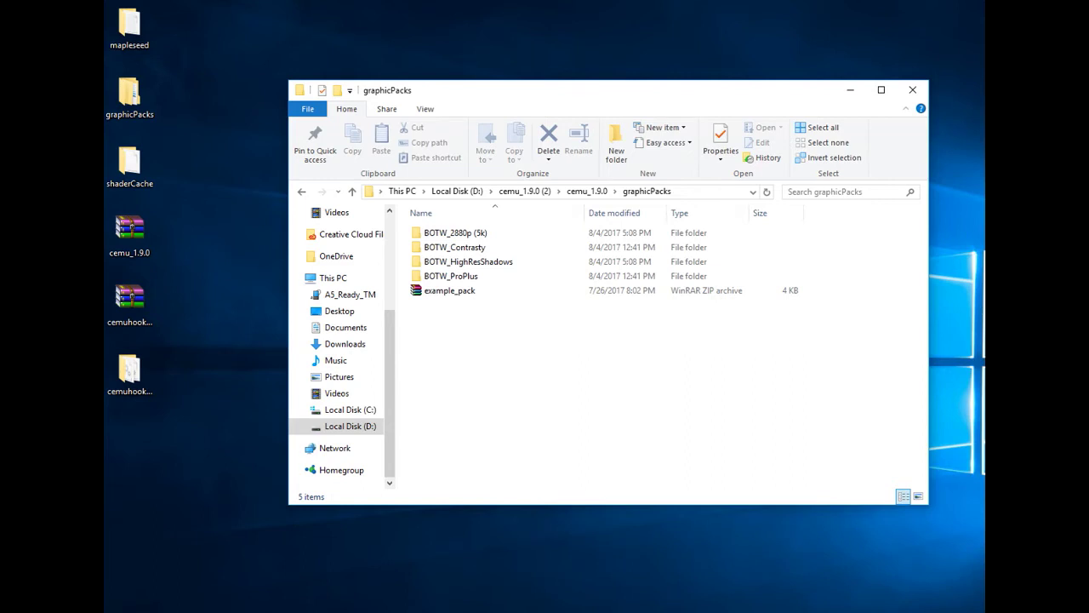
key(alt+Left)
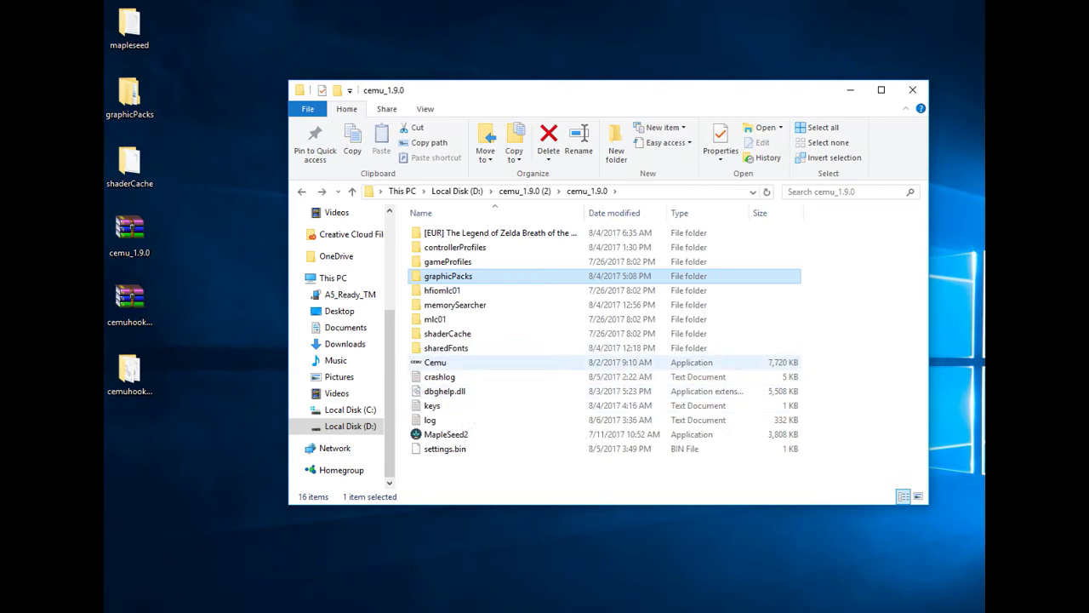
click(851, 348)
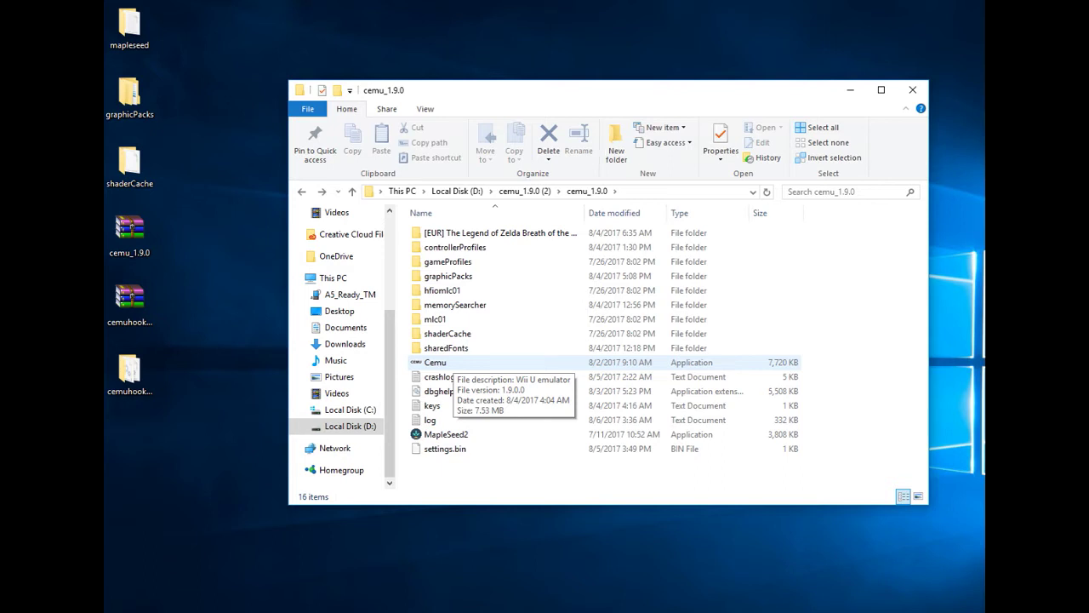
- Start Cemu from the cemu_1.9.0 folder and check which Breath of the Wild graphic packs are switched on
double_click(435, 362)
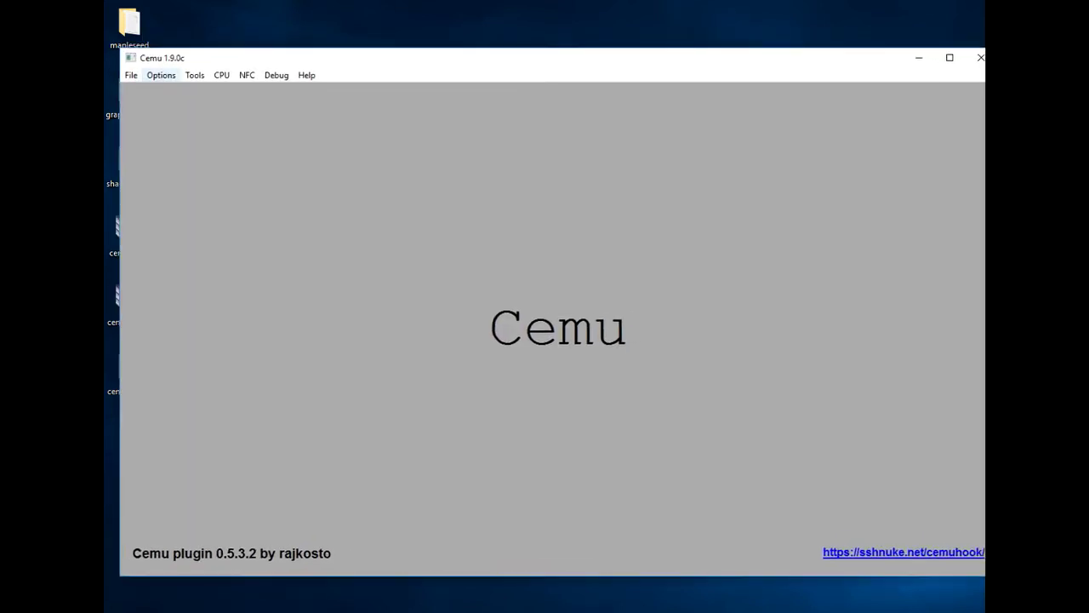
click(161, 75)
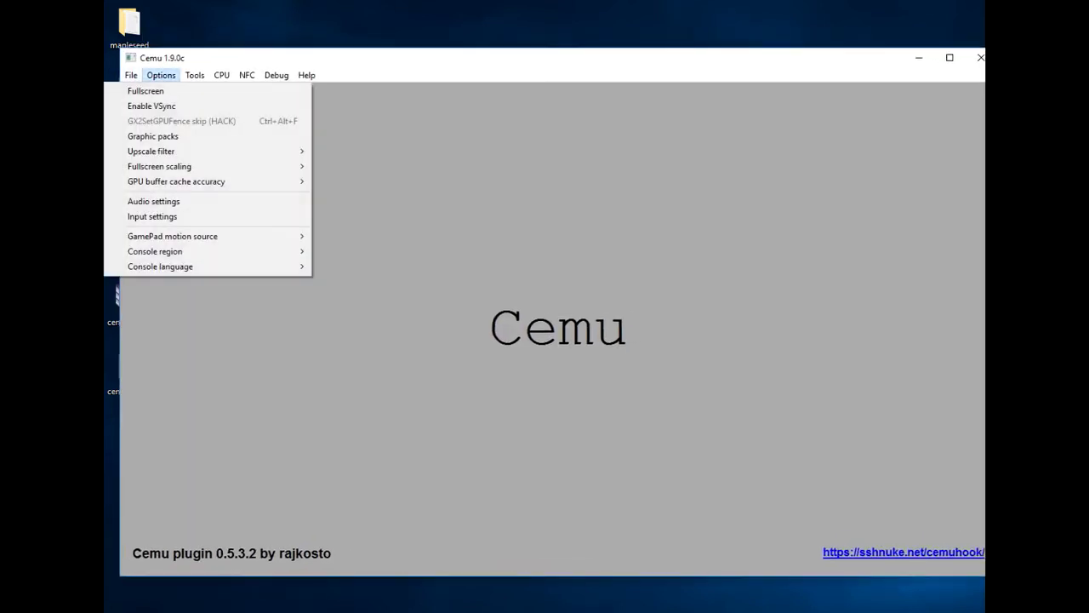
key(Return)
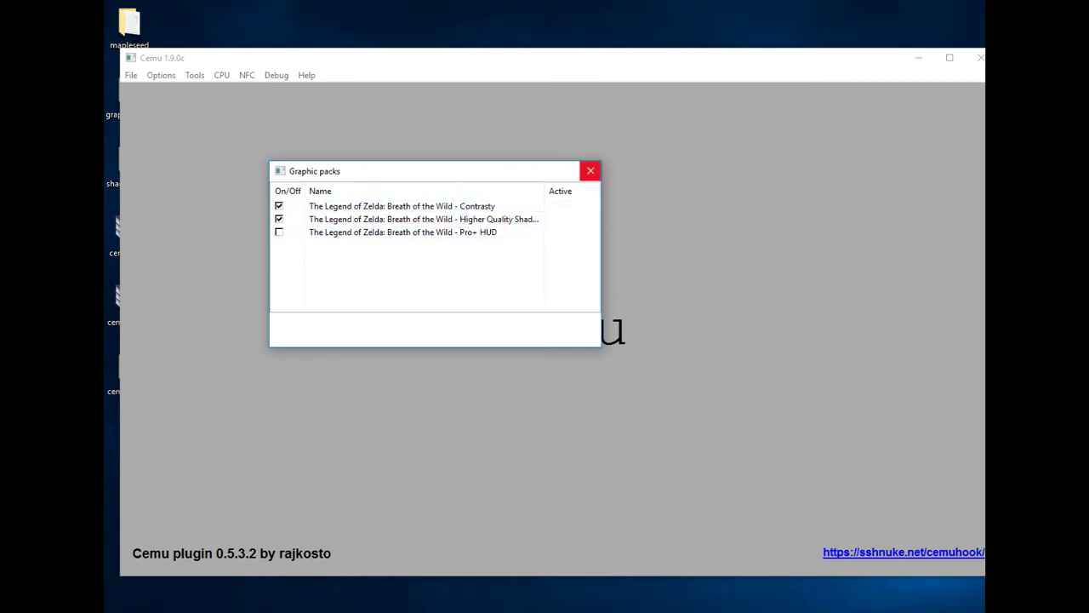
click(590, 171)
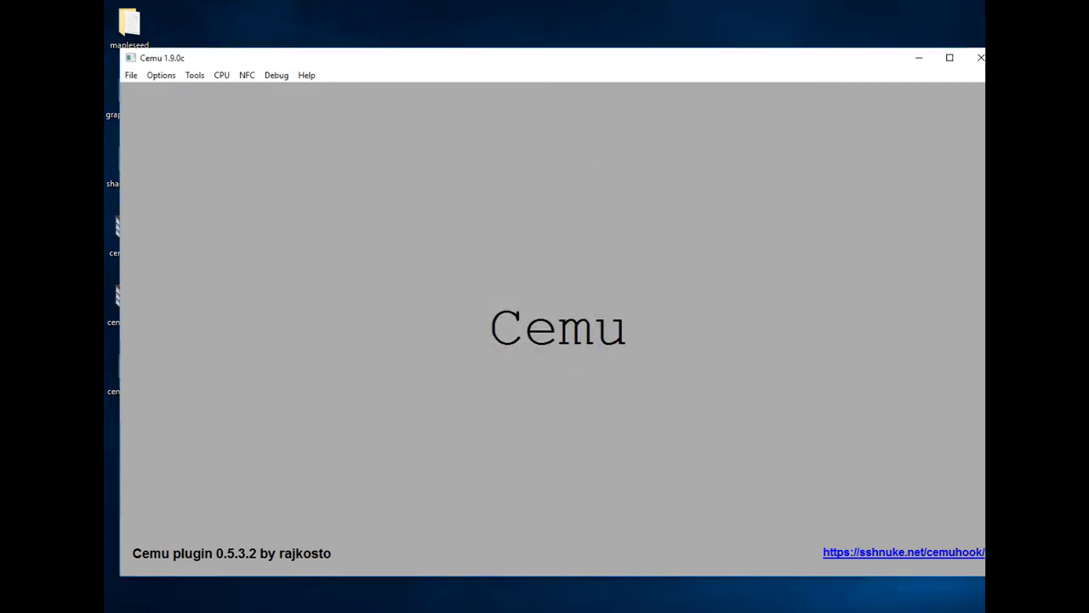
- Load U-King.rpx from the code folder of [EUR] The Legend of Zelda Breath of the Wild and dismiss the Downloaded DLC screen
click(131, 75)
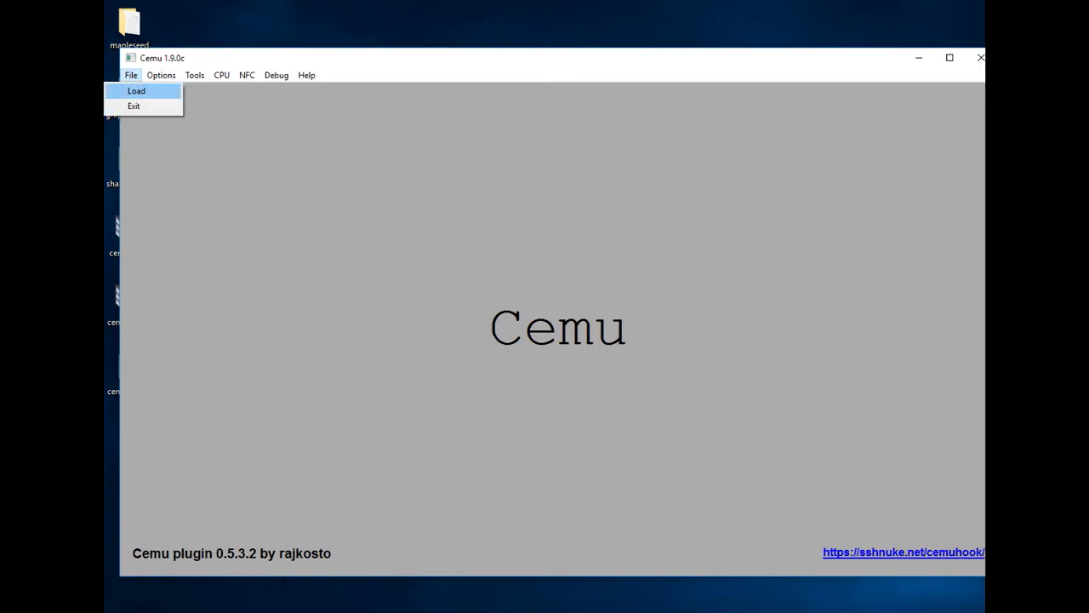
click(136, 91)
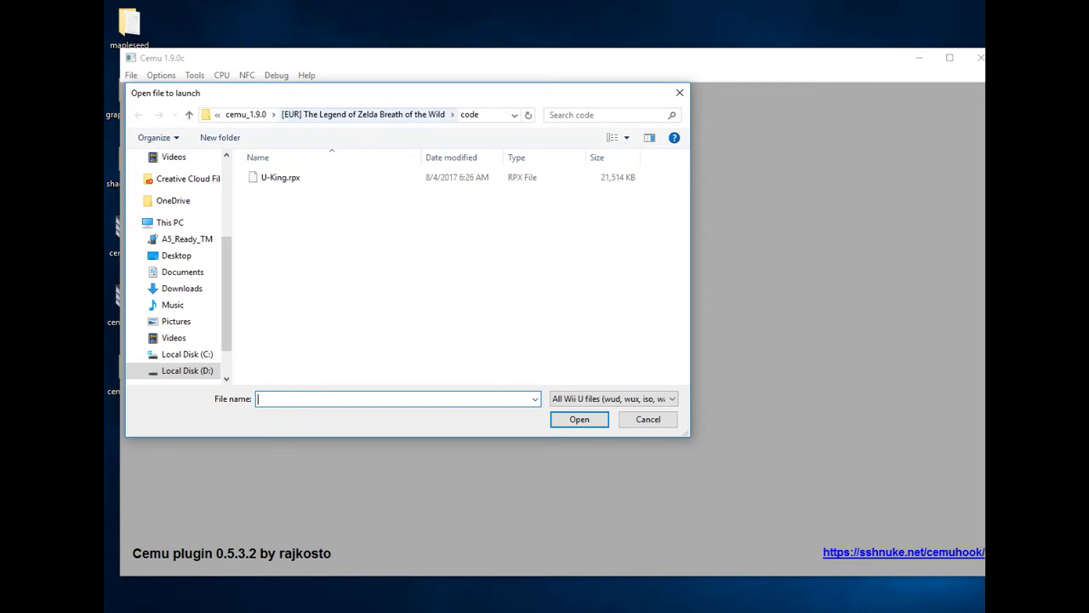
click(246, 114)
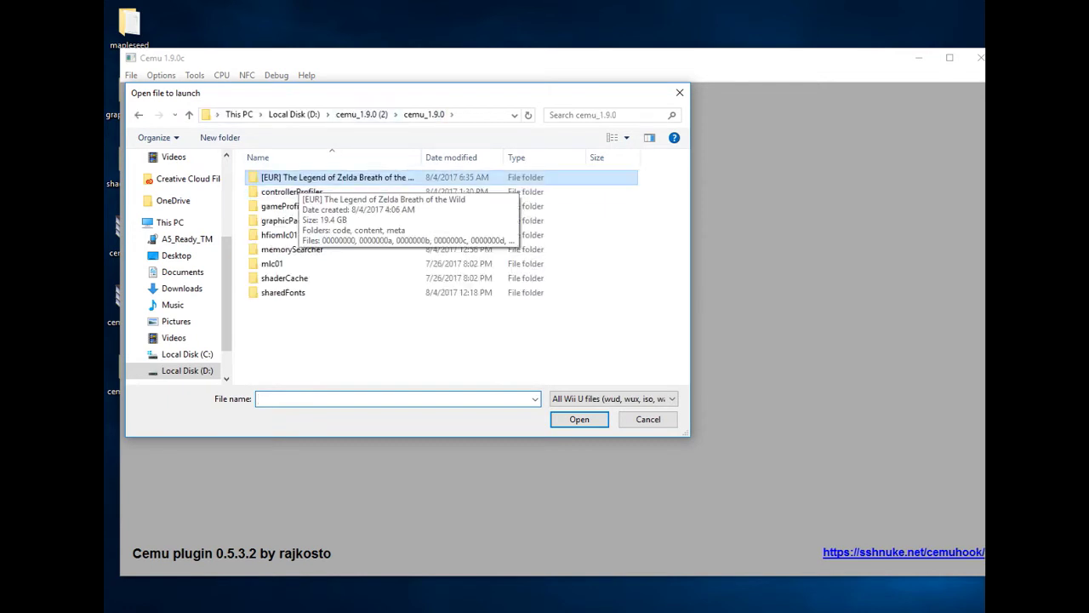
key(Return)
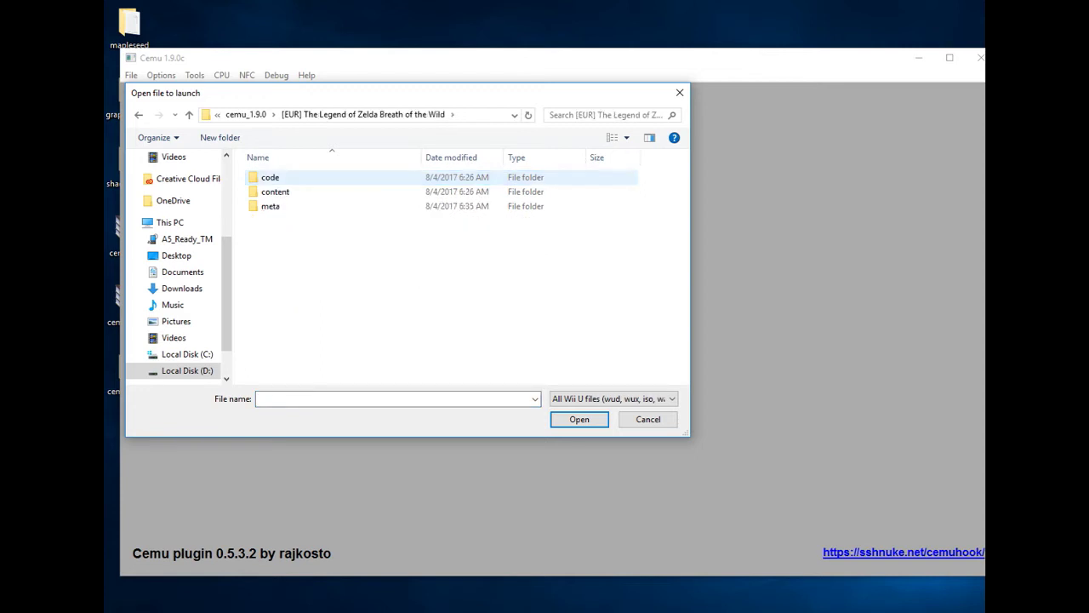
key(Return)
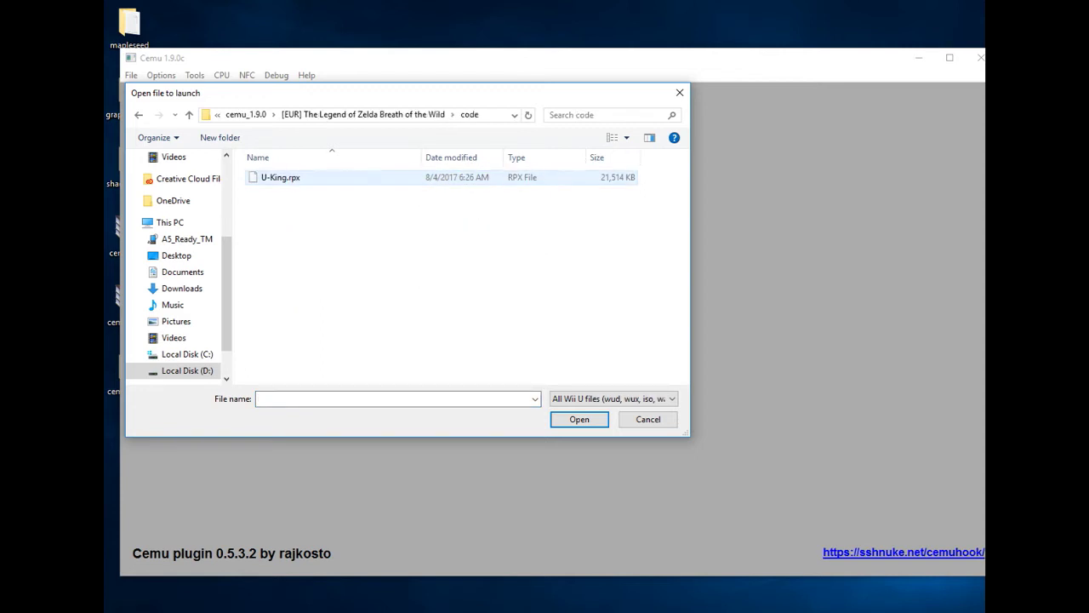
key(Down)
key(Return)
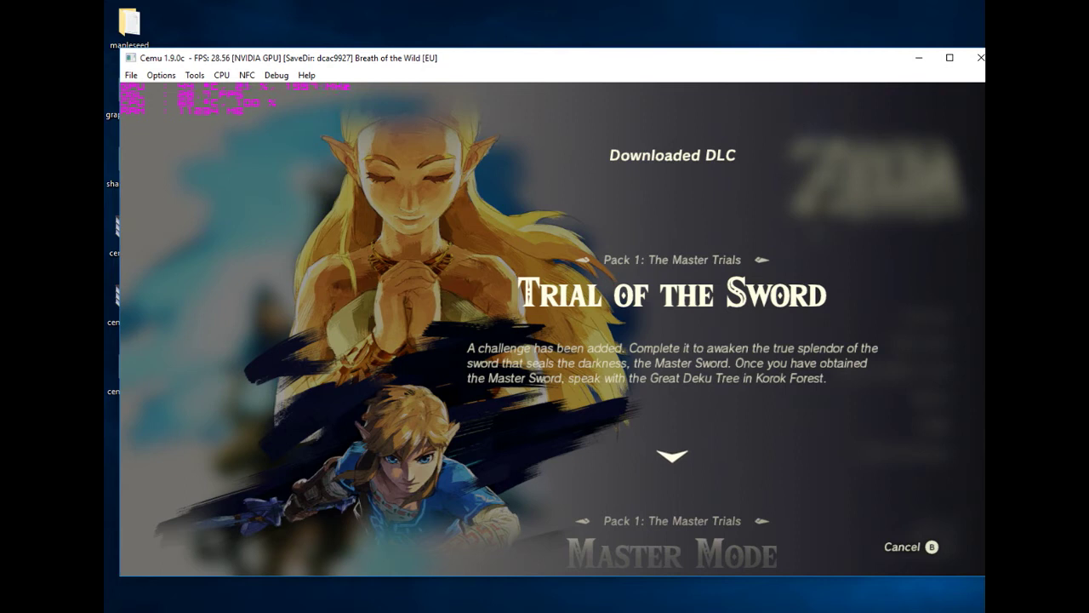
key(b)
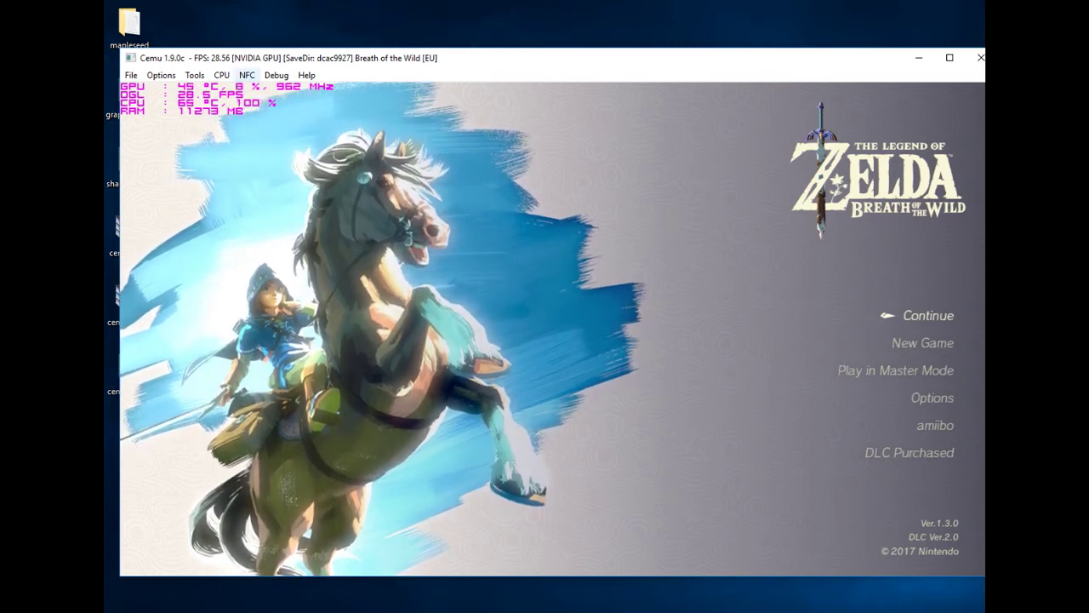
- Open the input settings and choose Wii U GamePad as the emulated controller for Controller 1
click(161, 75)
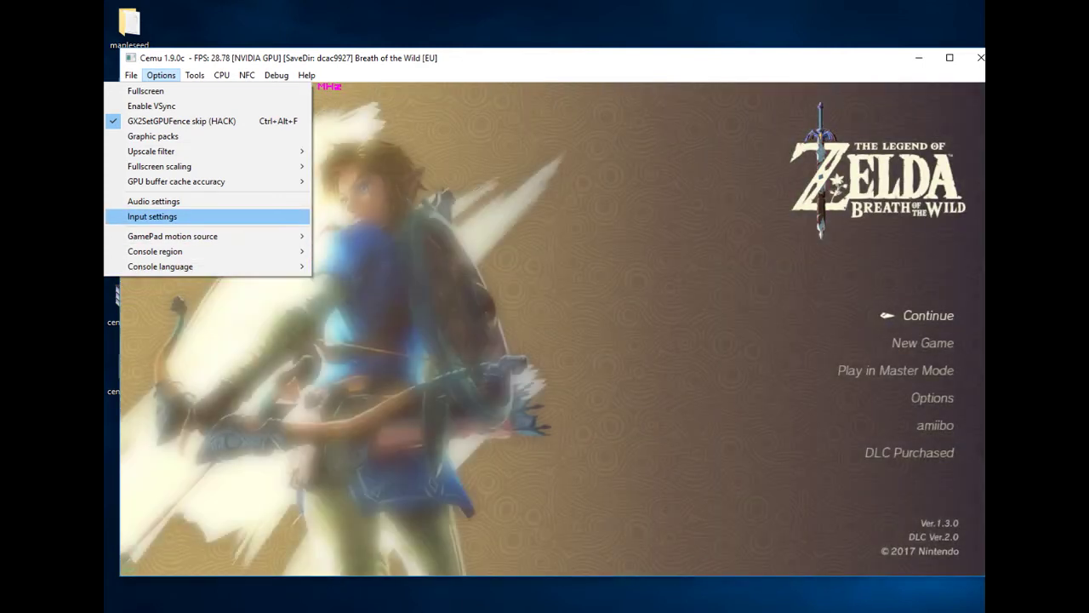
click(153, 216)
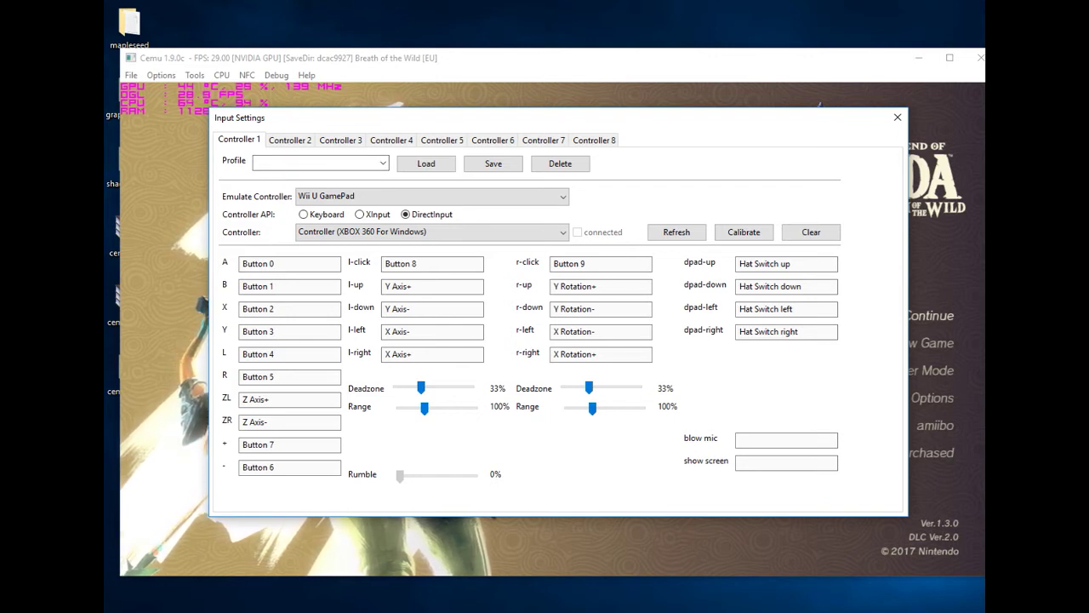
click(432, 196)
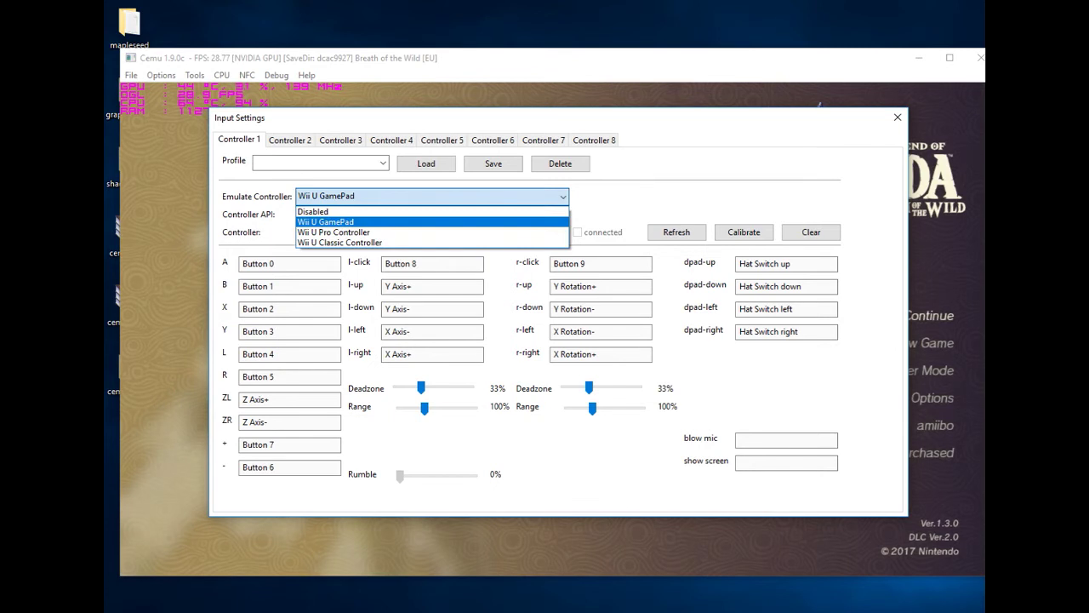
click(375, 222)
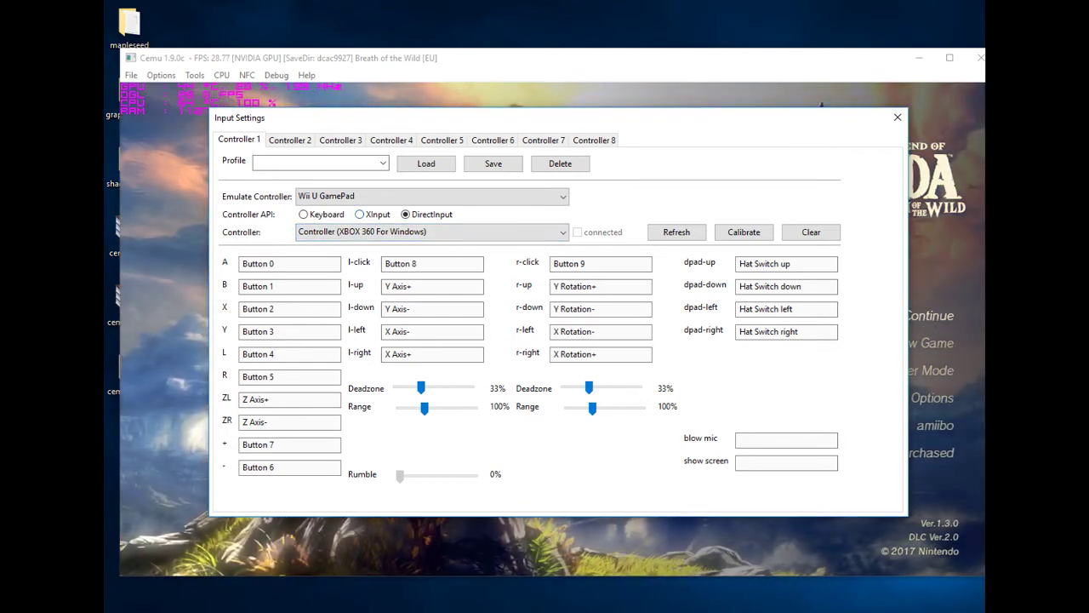
- Point out the Controller 1 button mapping fields, and close the input settings and Cemu
click(432, 263)
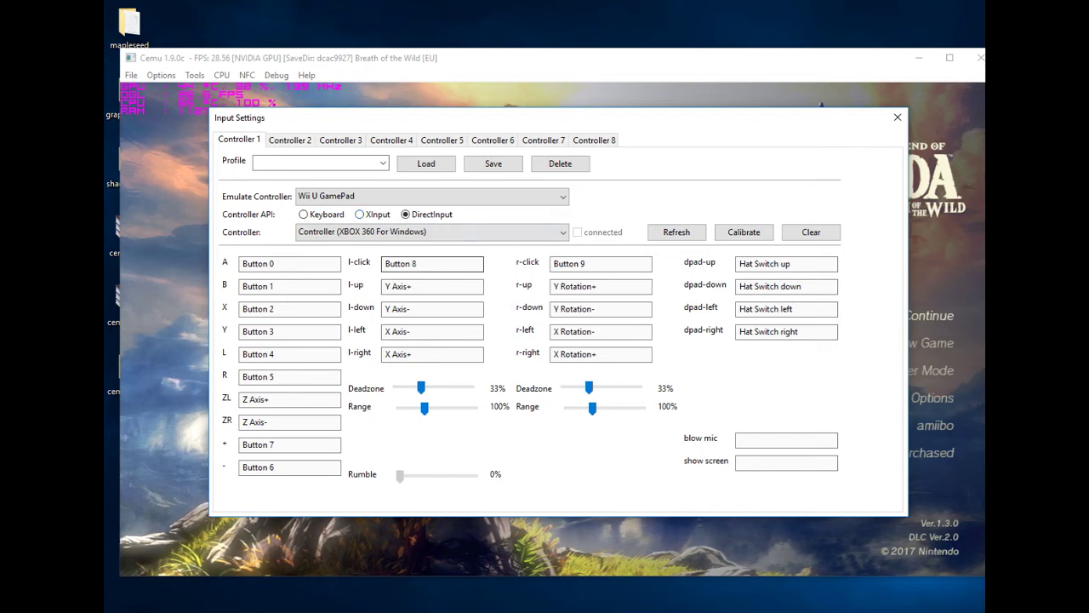
click(432, 286)
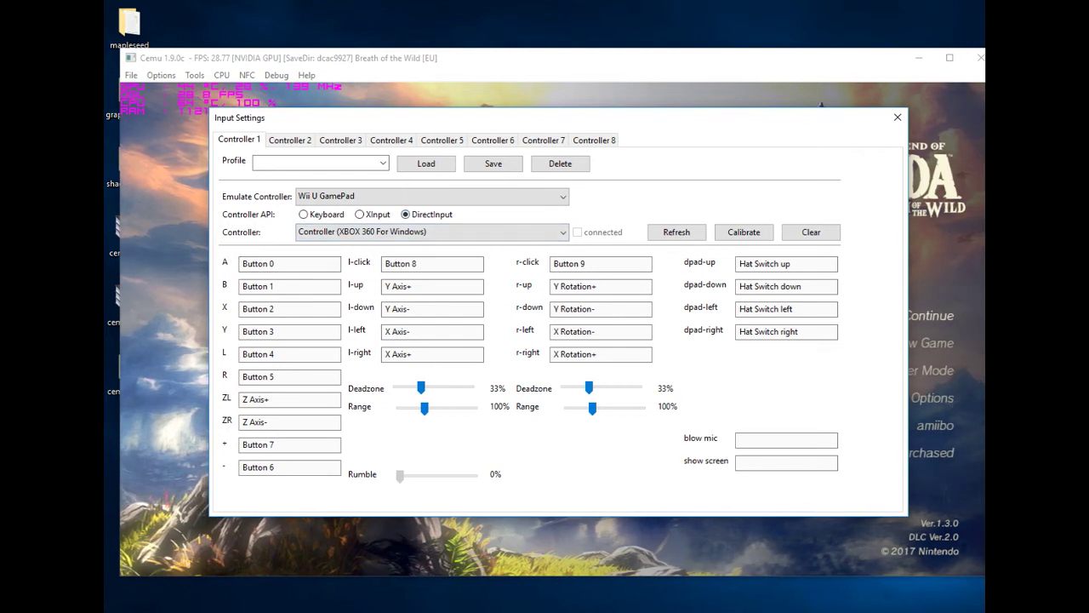
click(290, 264)
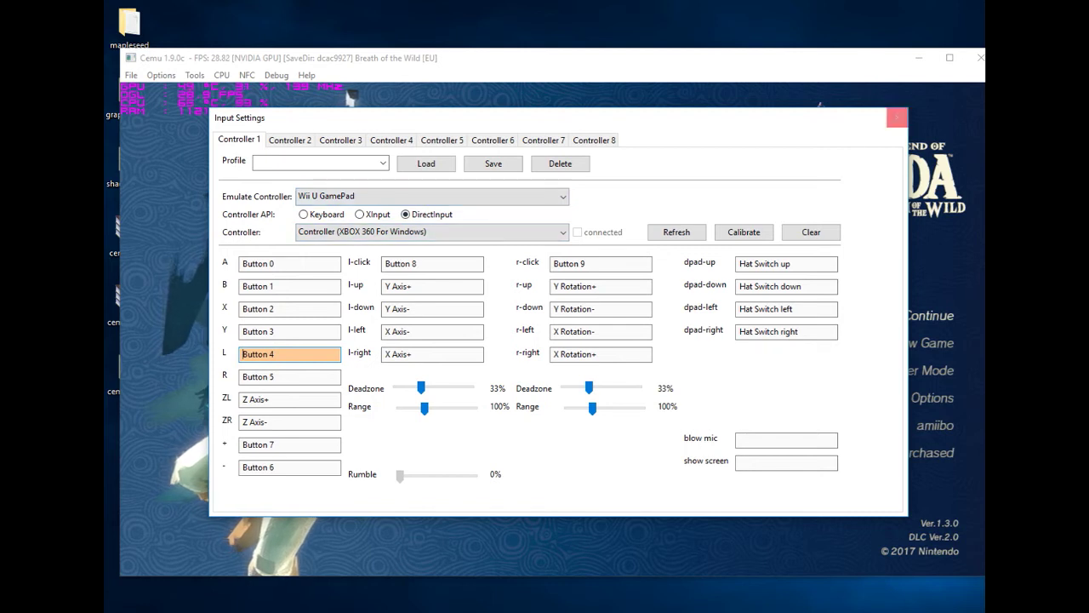
click(897, 118)
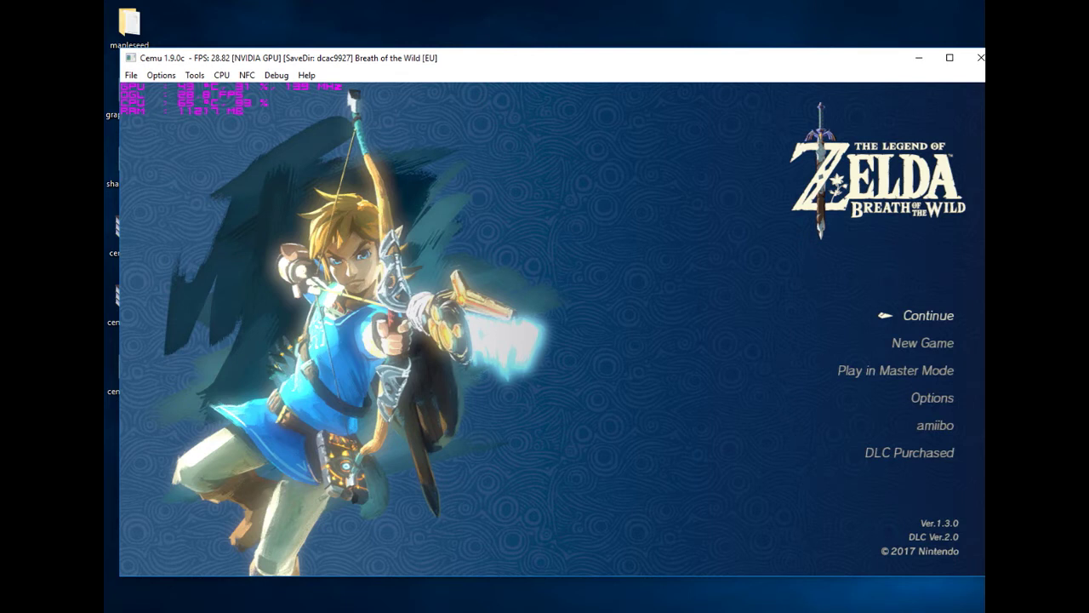
click(981, 58)
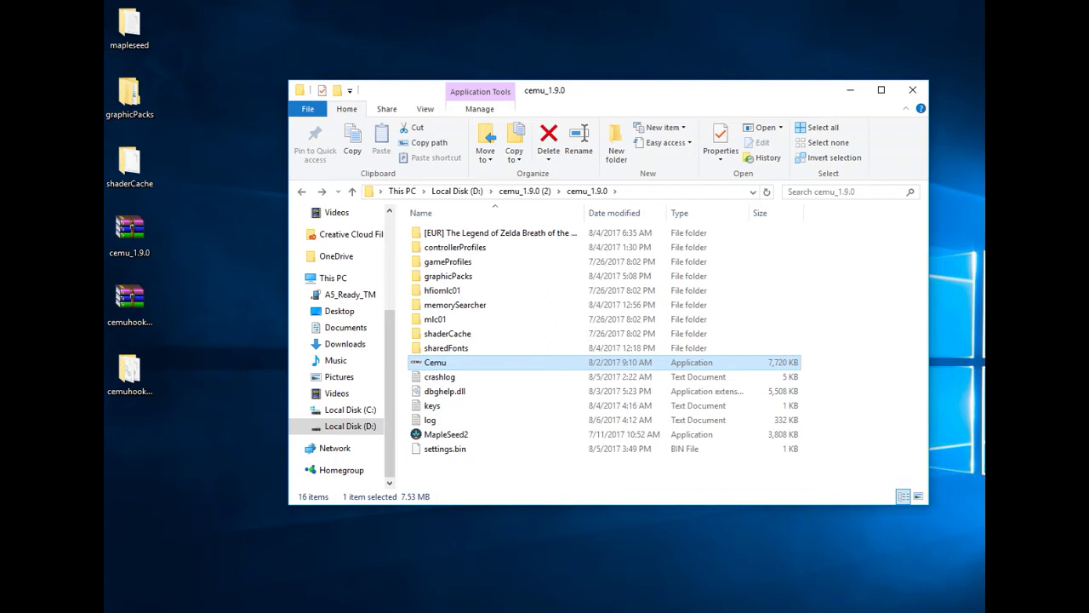
drag(647, 91, 631, 81)
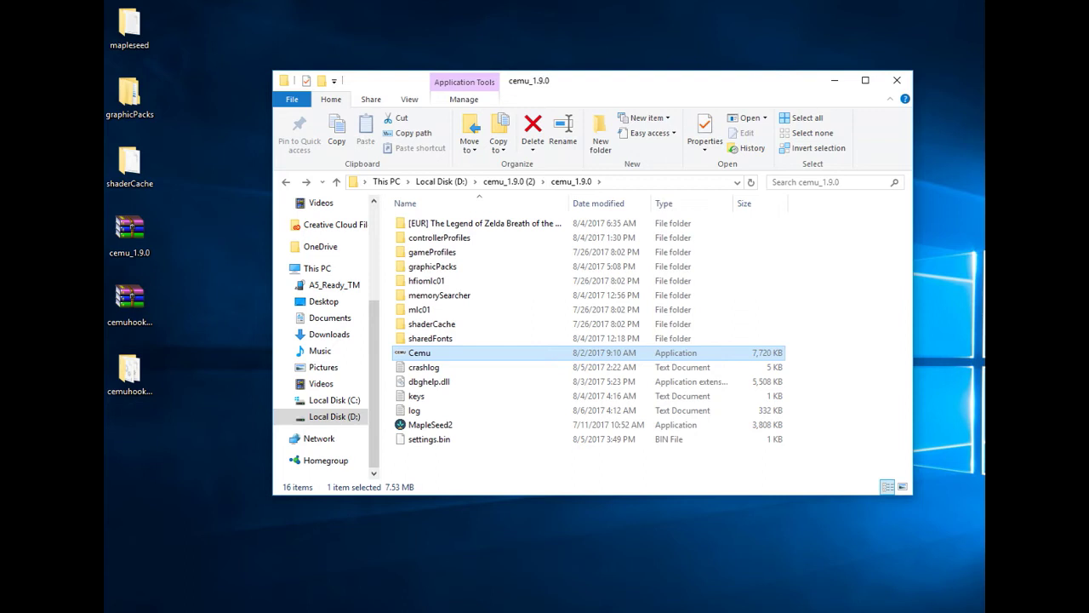
drag(630, 81, 618, 75)
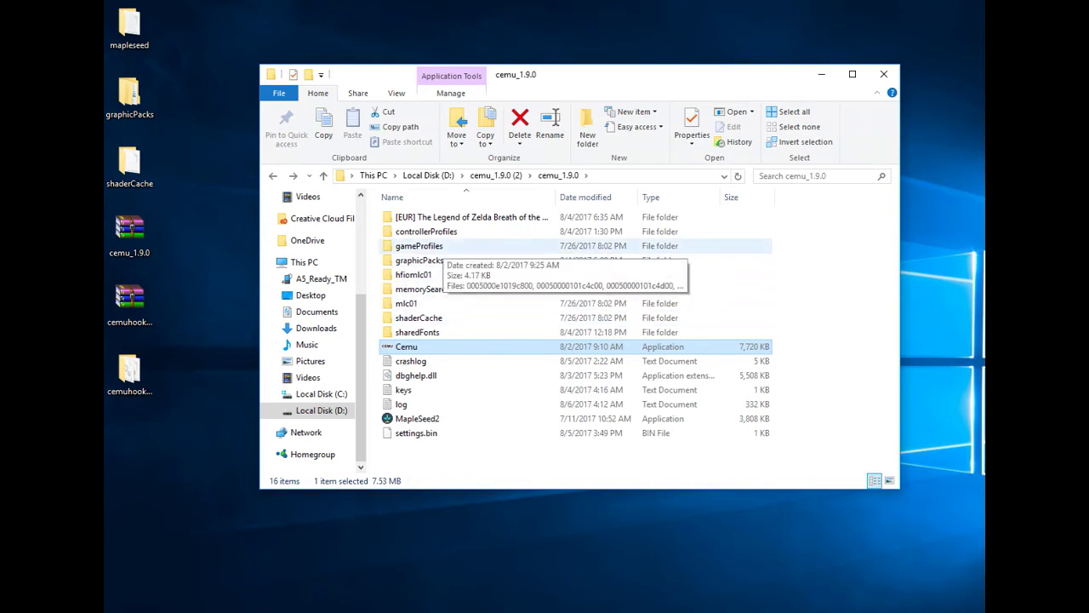
double_click(419, 246)
double_click(428, 288)
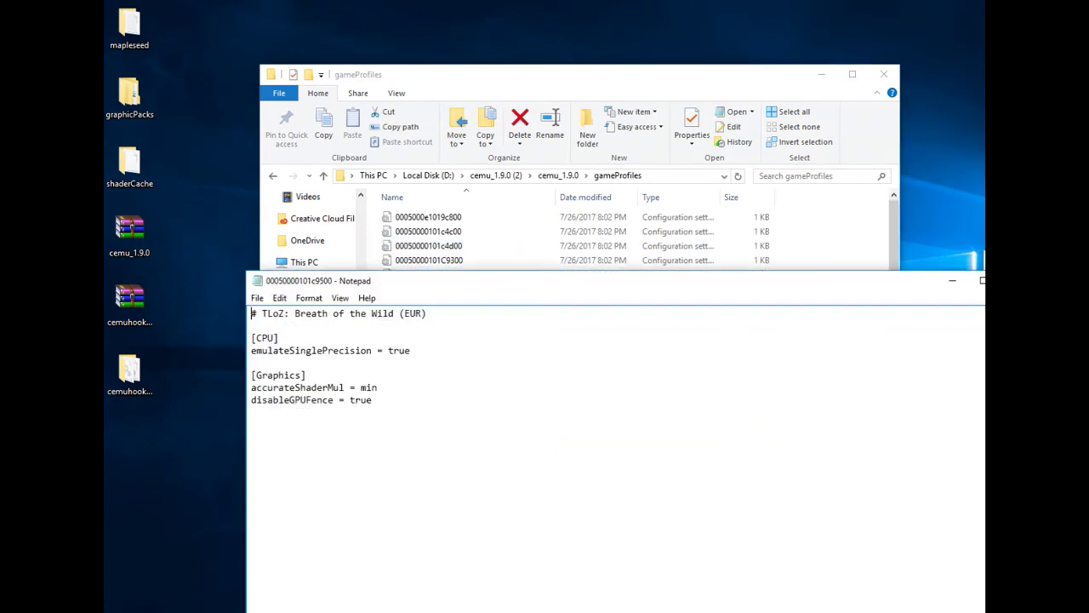
drag(289, 399, 334, 400)
click(252, 412)
drag(373, 400, 284, 400)
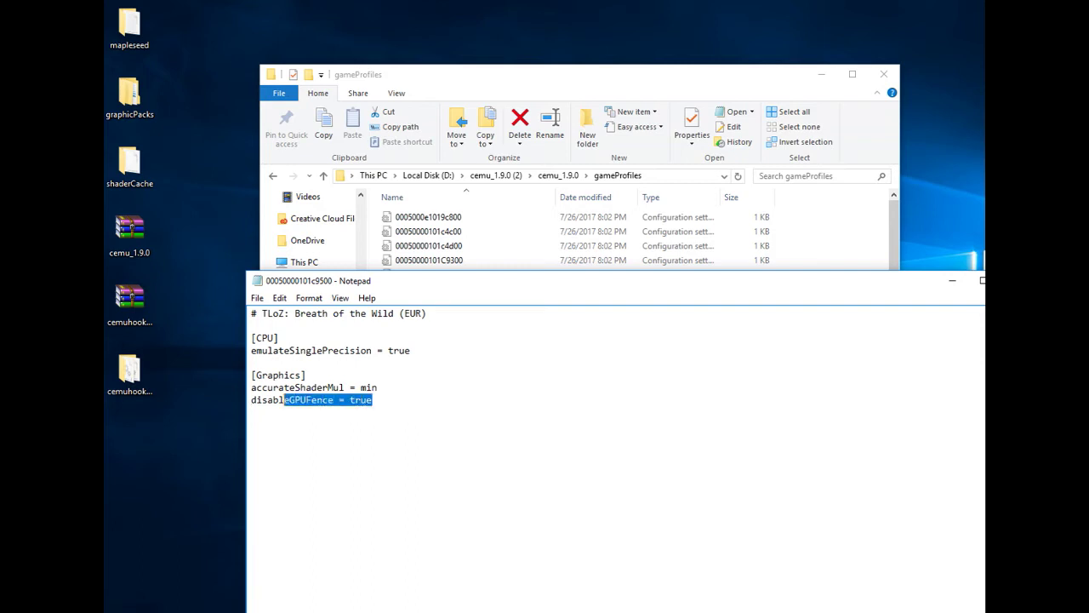
click(252, 412)
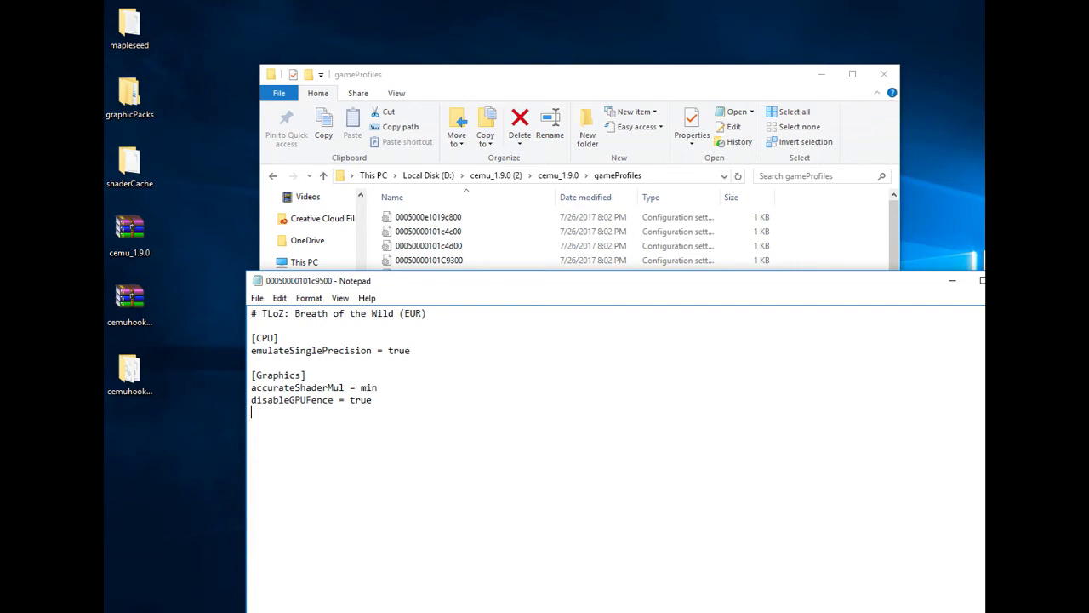
drag(373, 400, 284, 400)
click(252, 412)
click(980, 280)
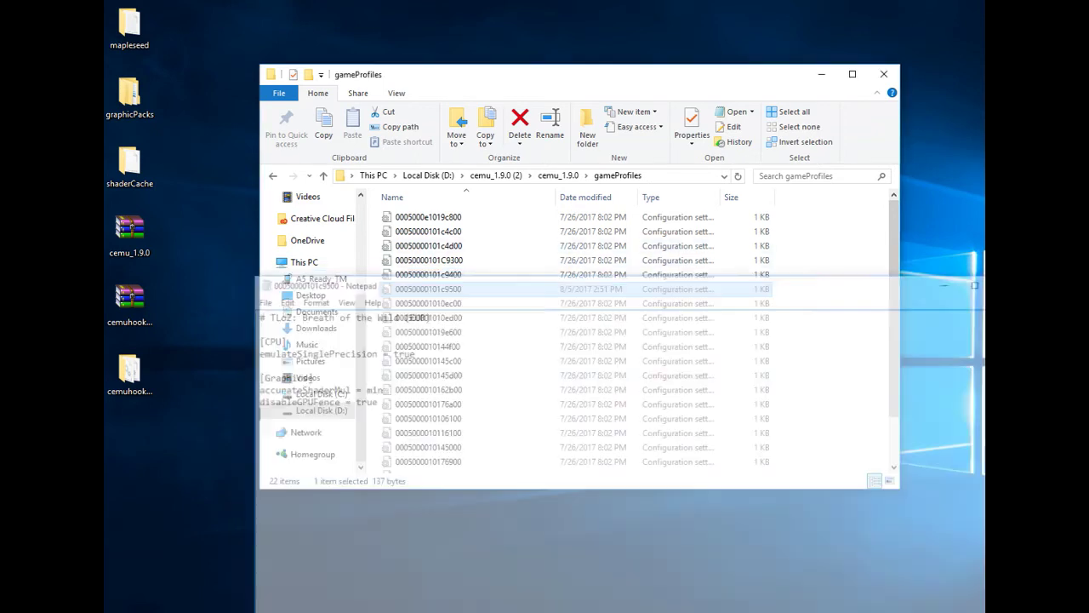
click(824, 368)
key(BackSpace)
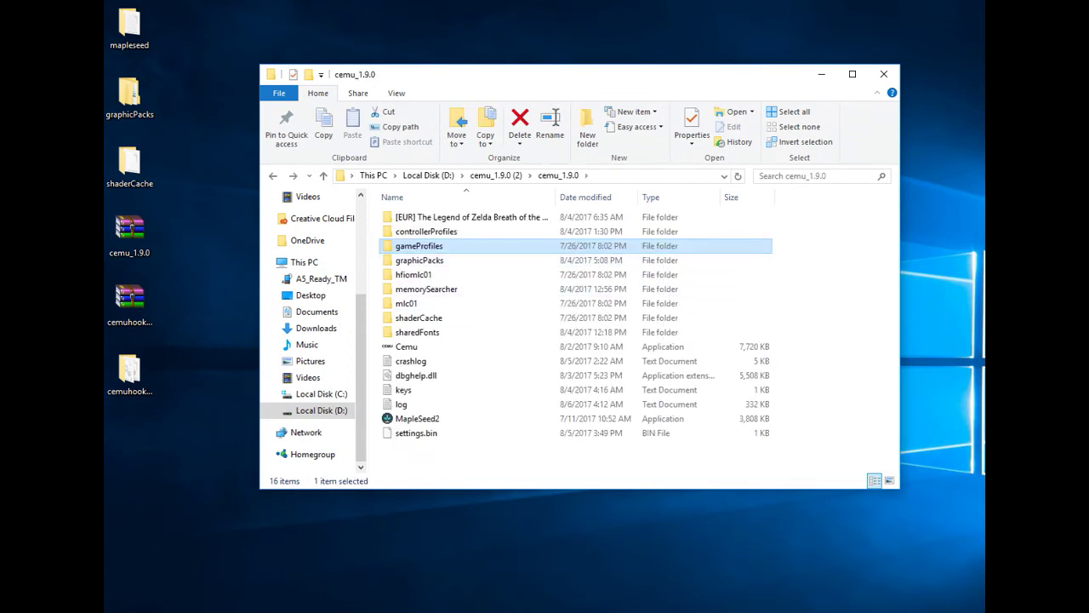
key(Return)
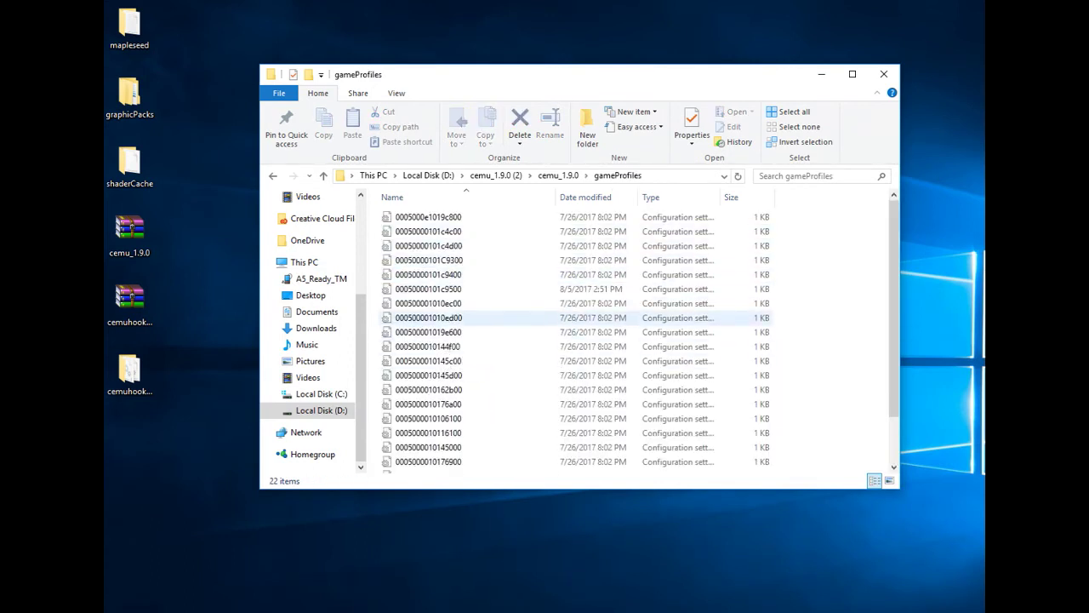
double_click(428, 288)
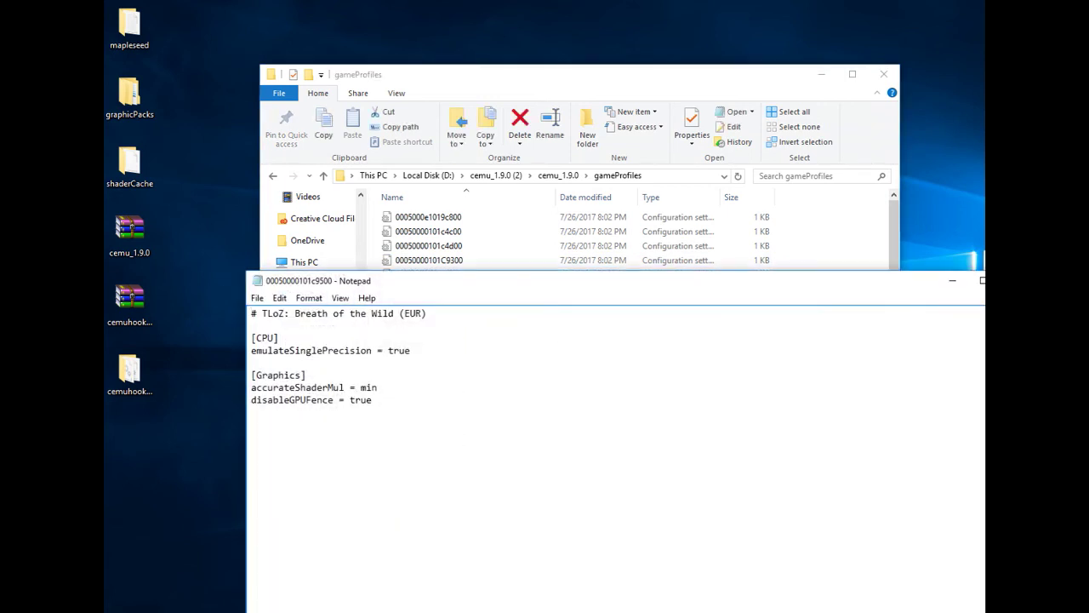
drag(262, 313, 394, 313)
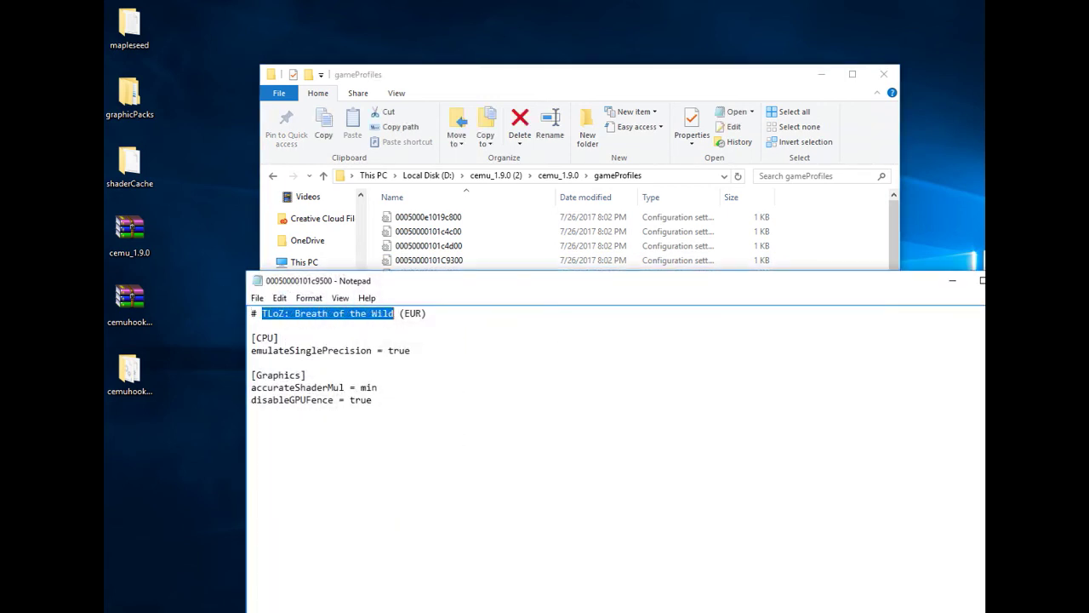
click(980, 280)
scroll(511, 332, down, 2)
scroll(510, 332, up, 2)
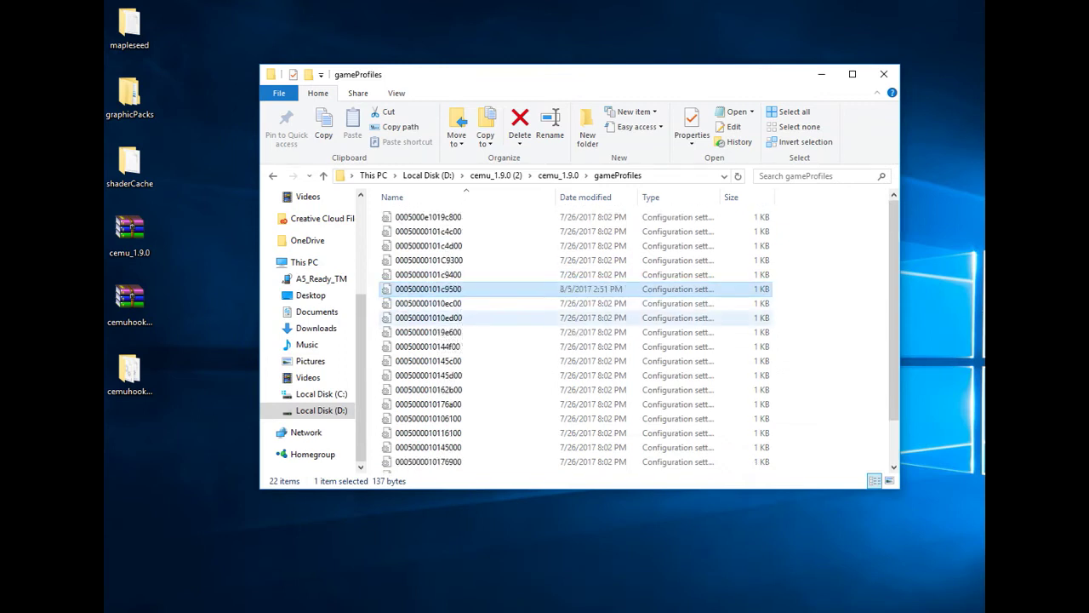
click(800, 305)
key(alt+Left)
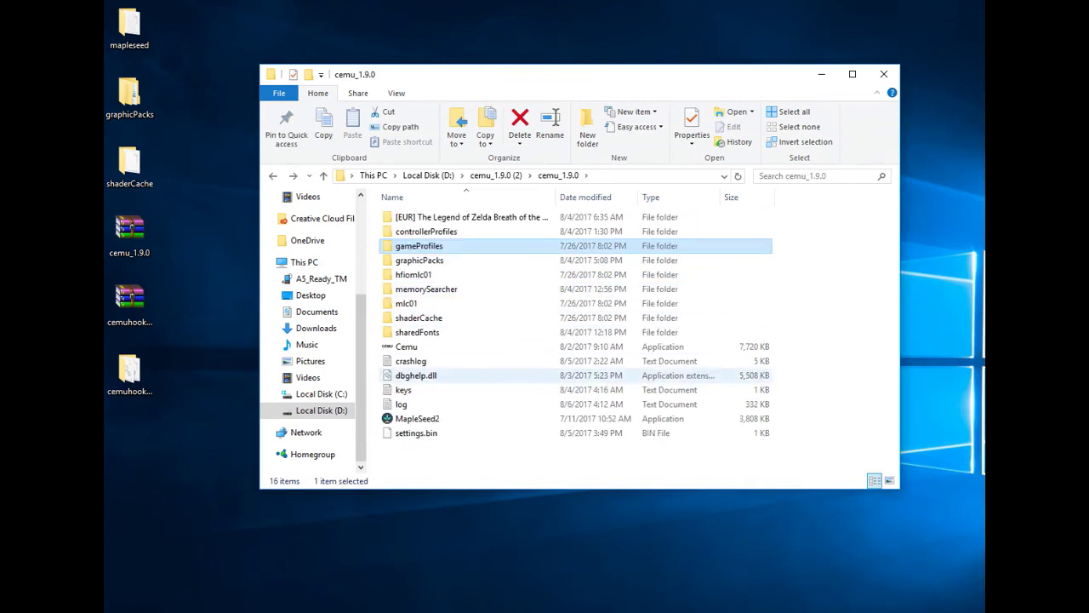
- Start Cemu, move its window clear of the cemu_1.9.0 folder listing, and load Breath of the Wild
click(408, 346)
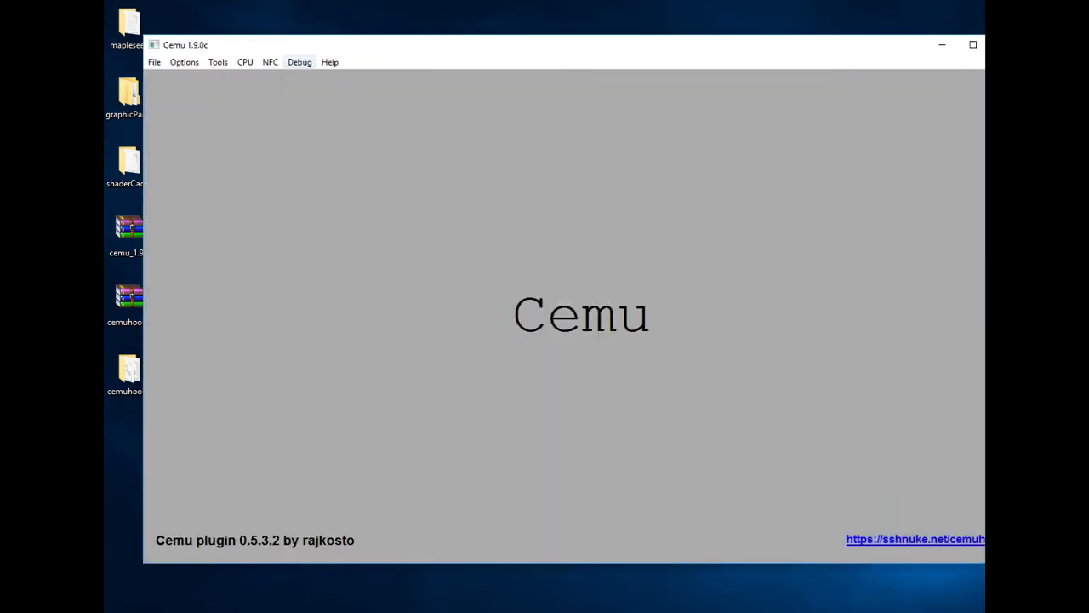
drag(315, 44, 349, 67)
click(1038, 66)
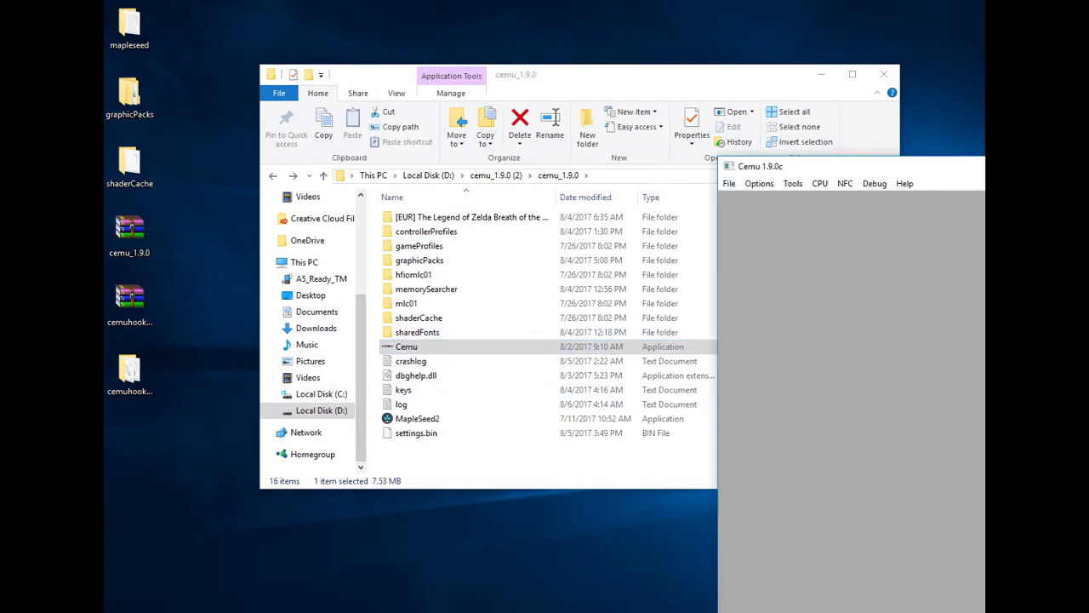
click(730, 183)
click(691, 199)
click(878, 286)
double_click(878, 286)
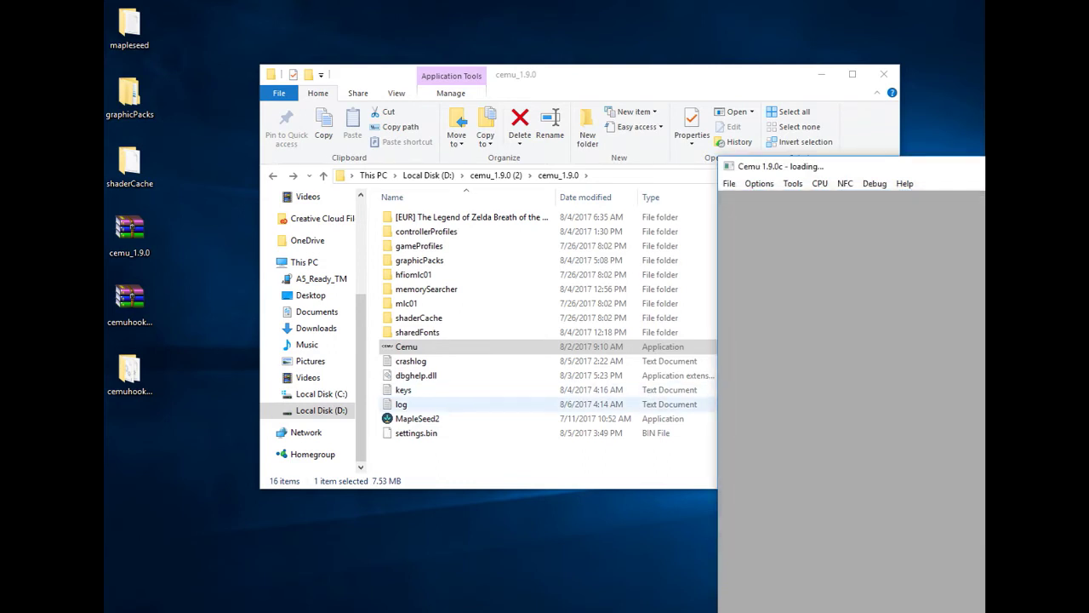
double_click(401, 404)
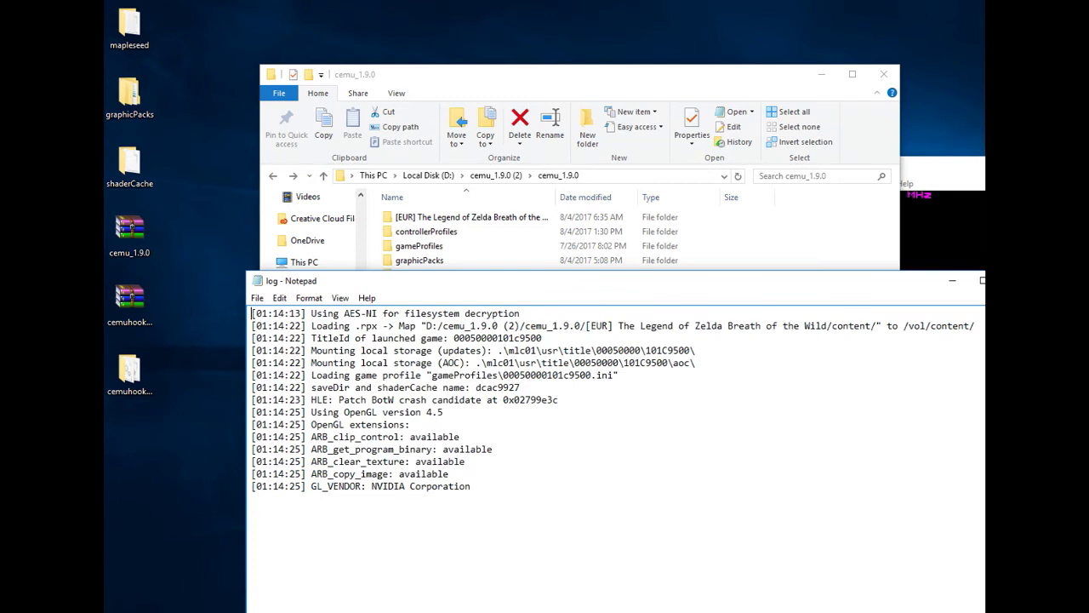
drag(542, 339, 454, 338)
key(ctrl+c)
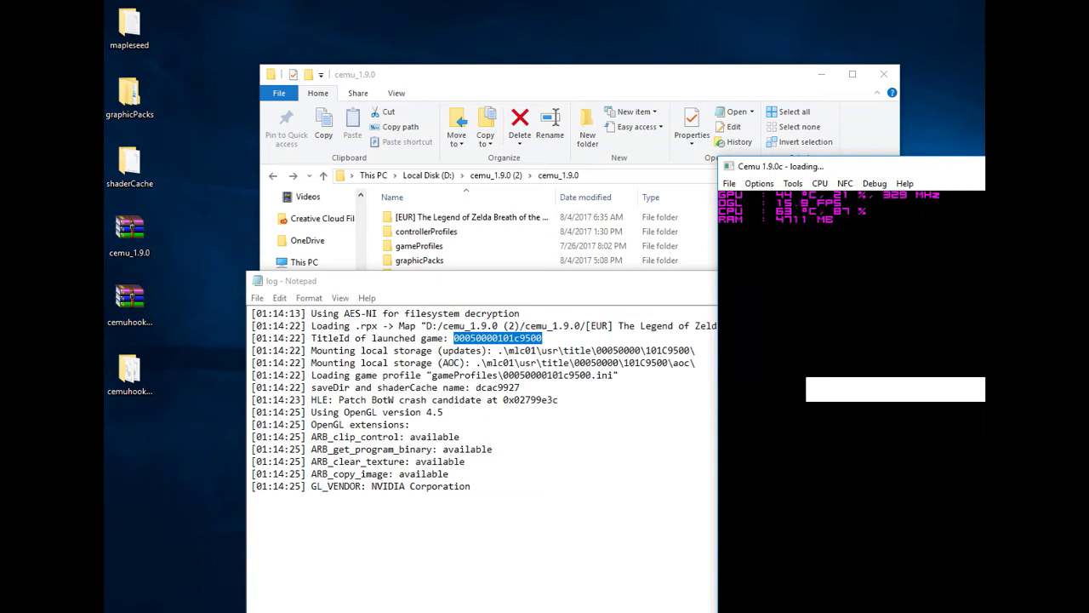
key(alt+F4)
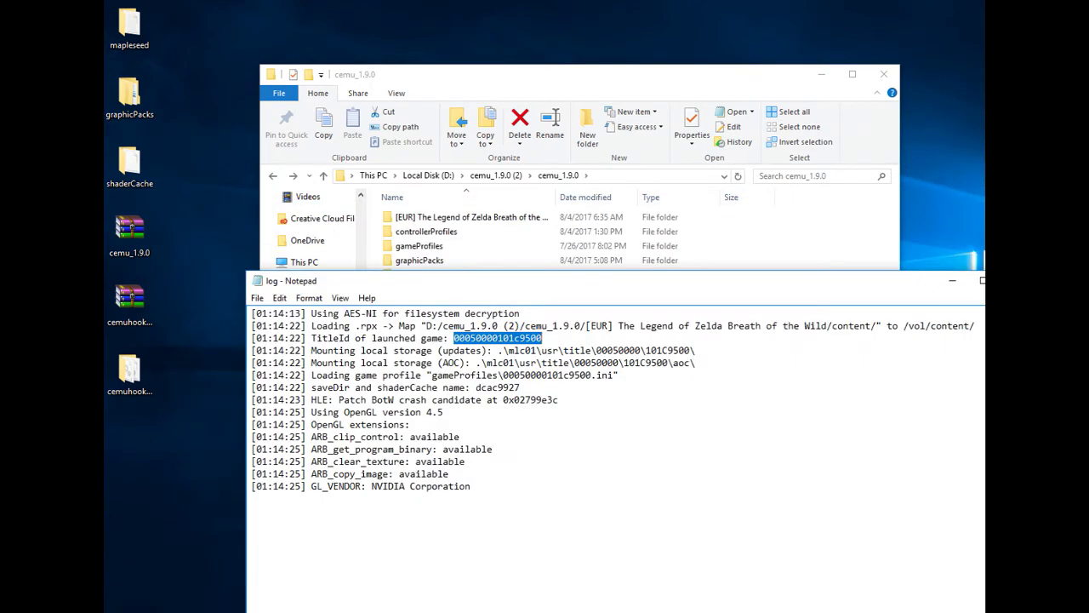
click(979, 281)
double_click(420, 246)
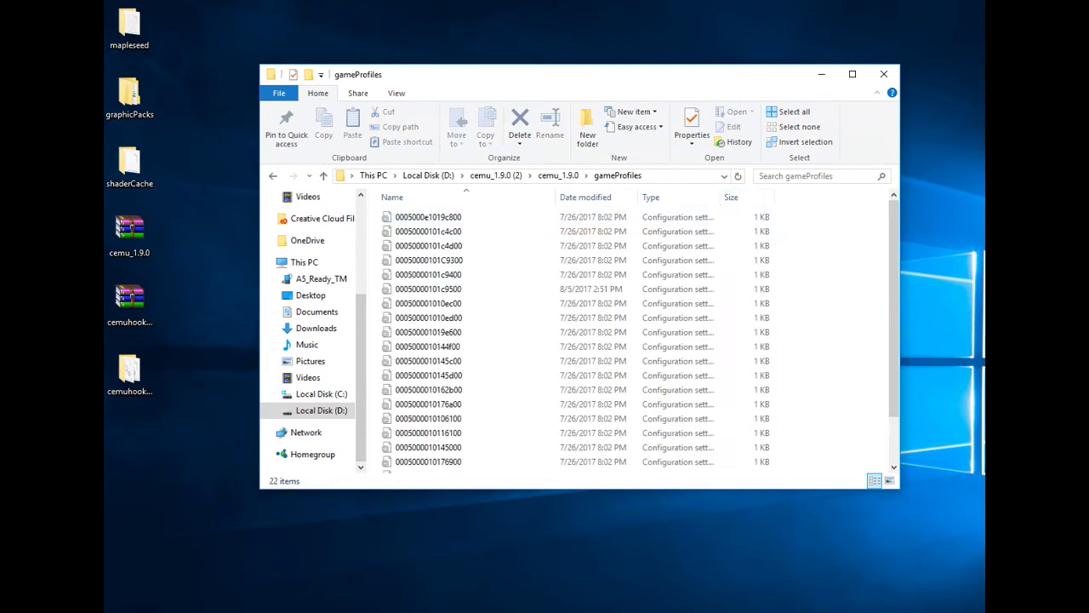
click(800, 176)
key(ctrl+v)
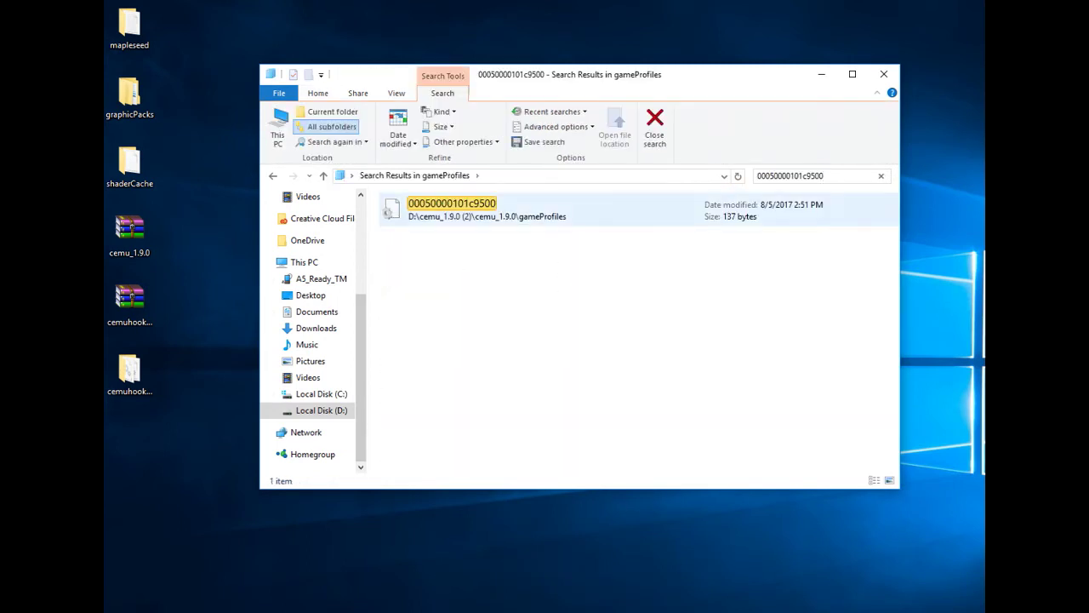
double_click(476, 209)
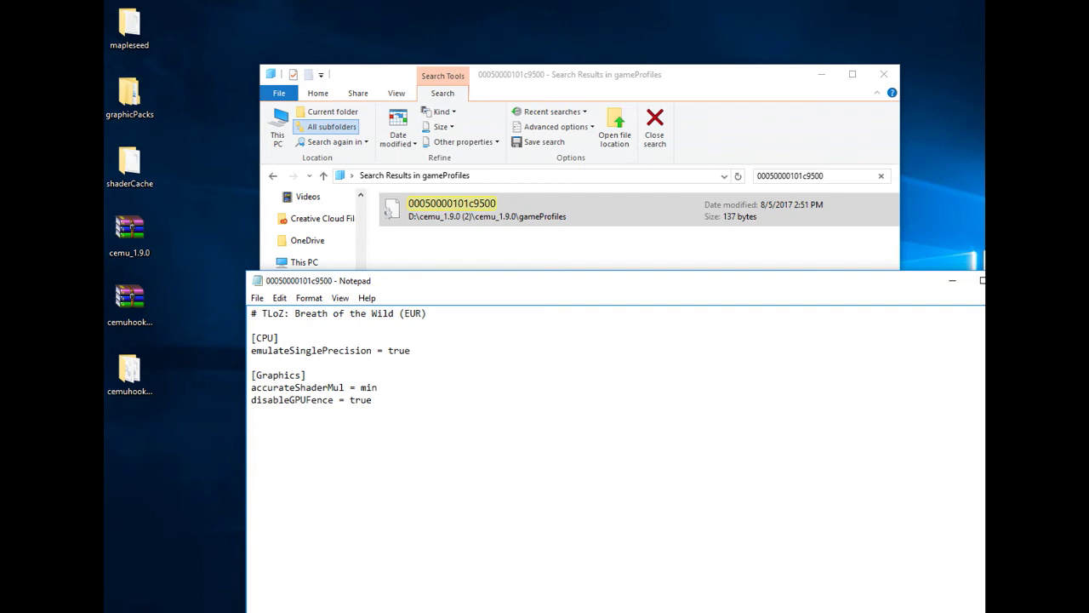
- Examine the accurateShaderMul and disableGPUFence lines in the profile's Graphics section, and close the file
key(shift+End)
key(End)
drag(378, 388, 251, 389)
click(373, 400)
drag(378, 388, 251, 388)
key(ctrl+End)
key(Up)
key(End)
key(shift+Home)
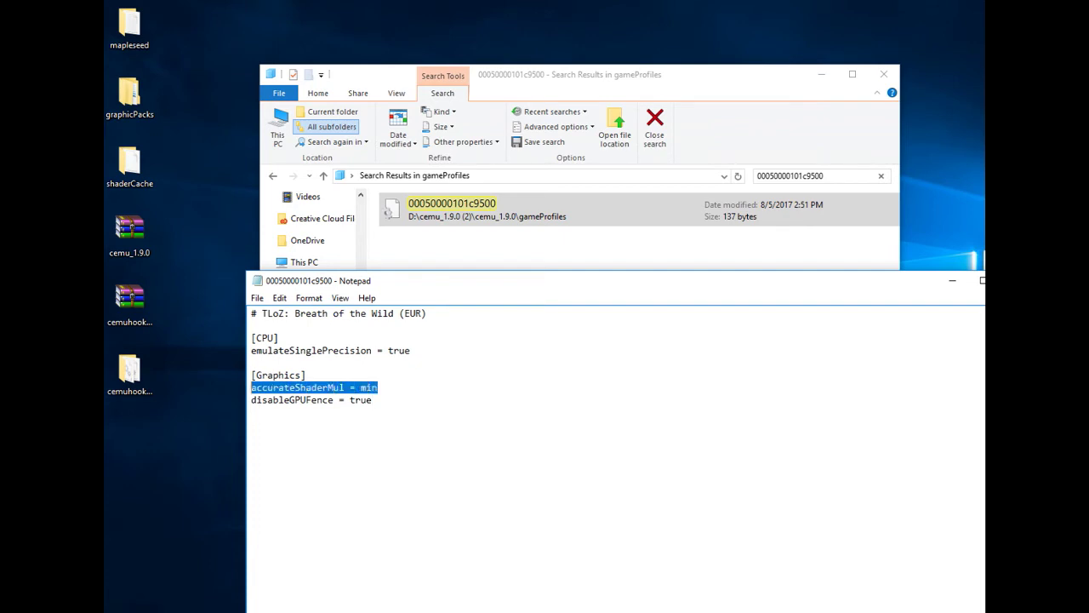
key(End)
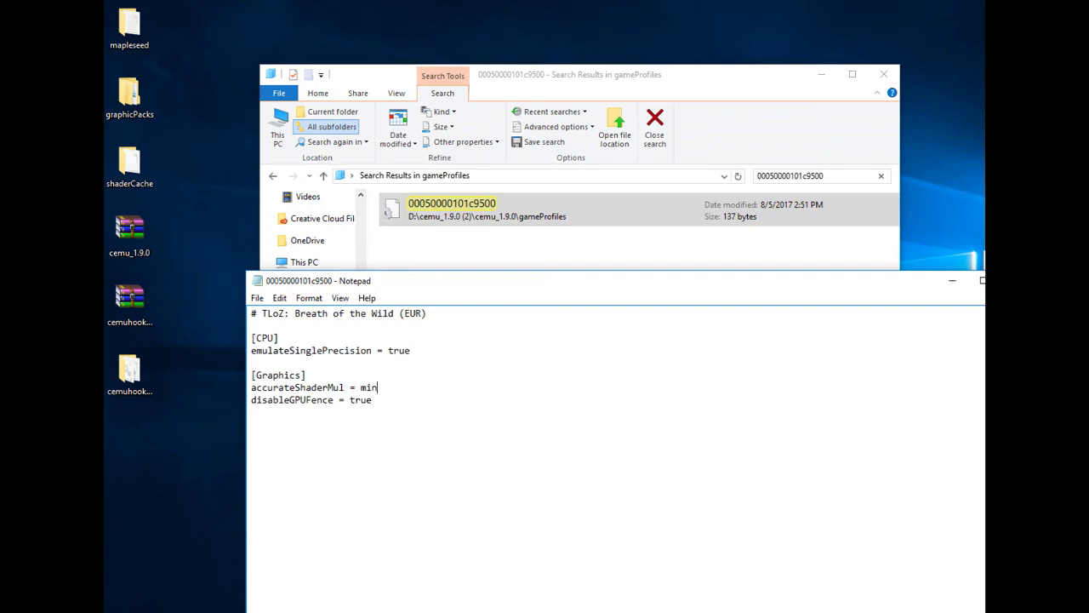
key(alt+F4)
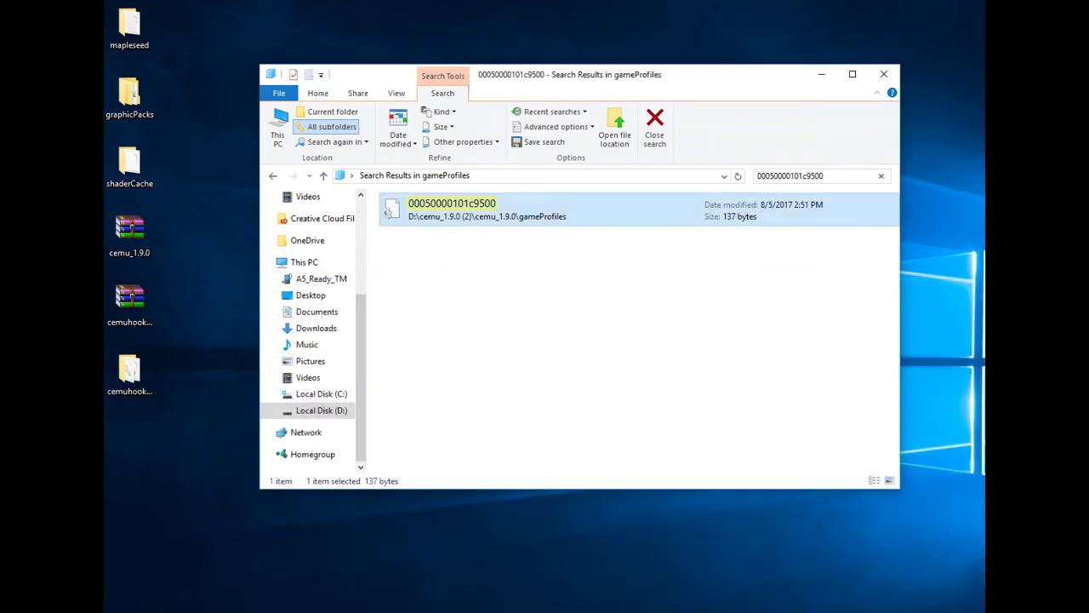
- Return from the search results to the cemu_1.9.0 folder and start Cemu
click(579, 317)
key(alt+Left)
click(429, 318)
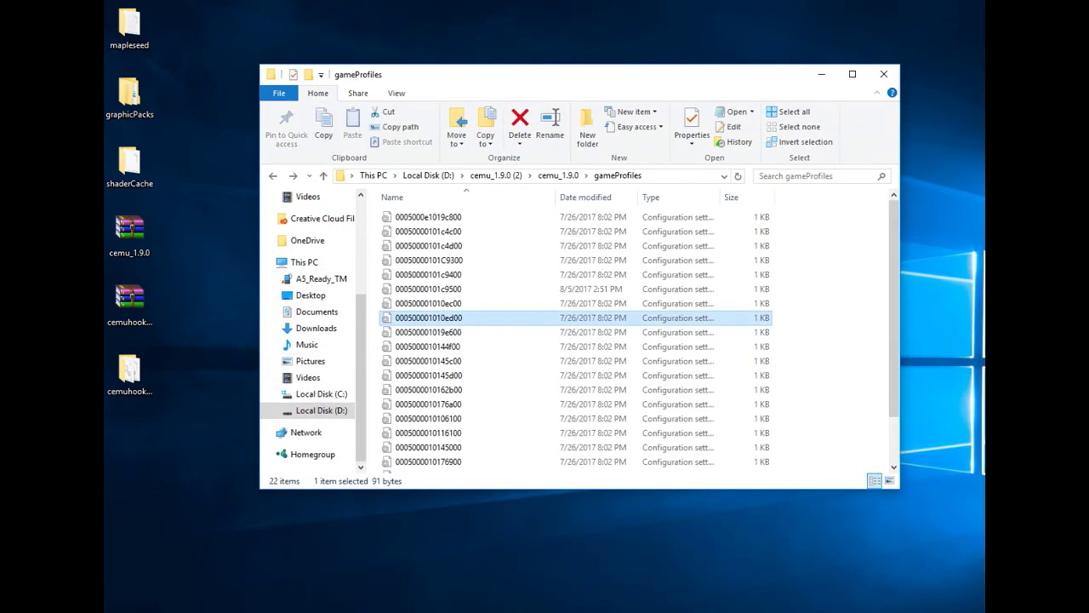
key(alt+Up)
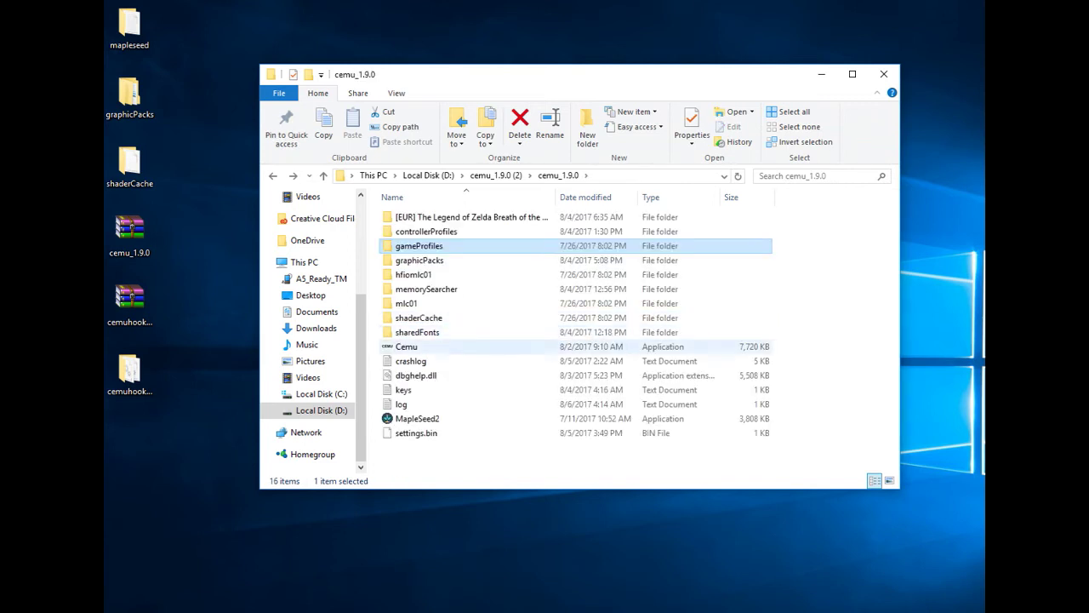
click(406, 346)
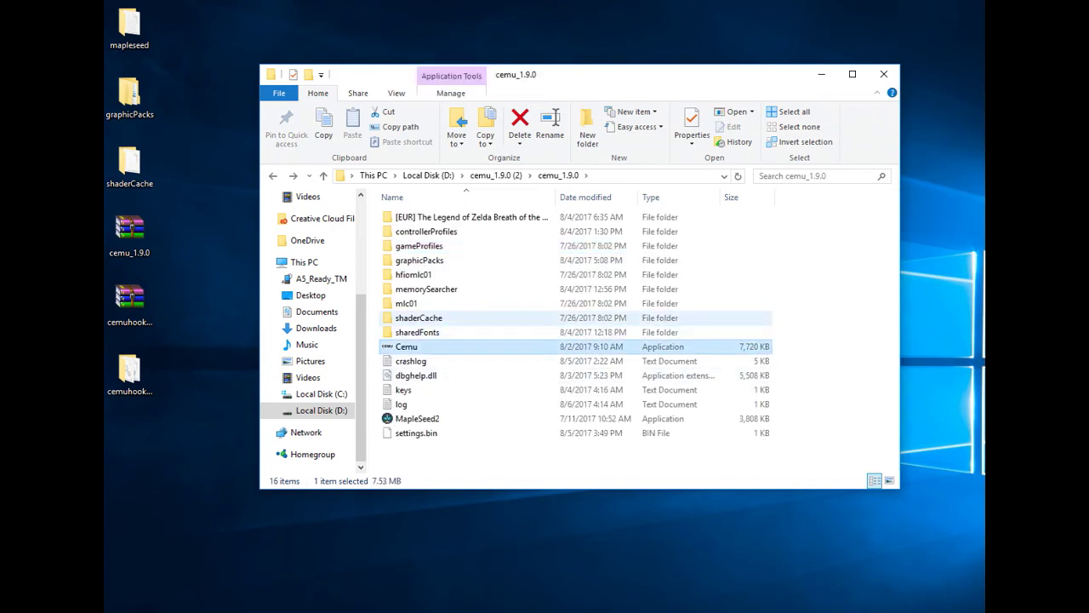
key(Return)
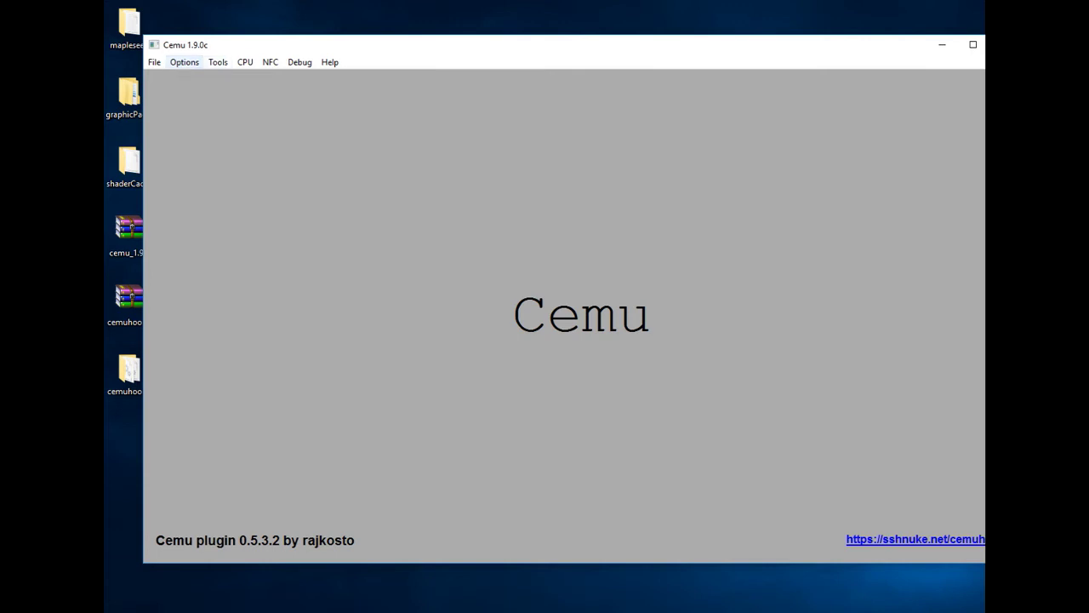
- Reposition the Cemu window and look over the upscale filter and fullscreen scaling choices
click(184, 62)
drag(189, 44, 198, 76)
click(194, 95)
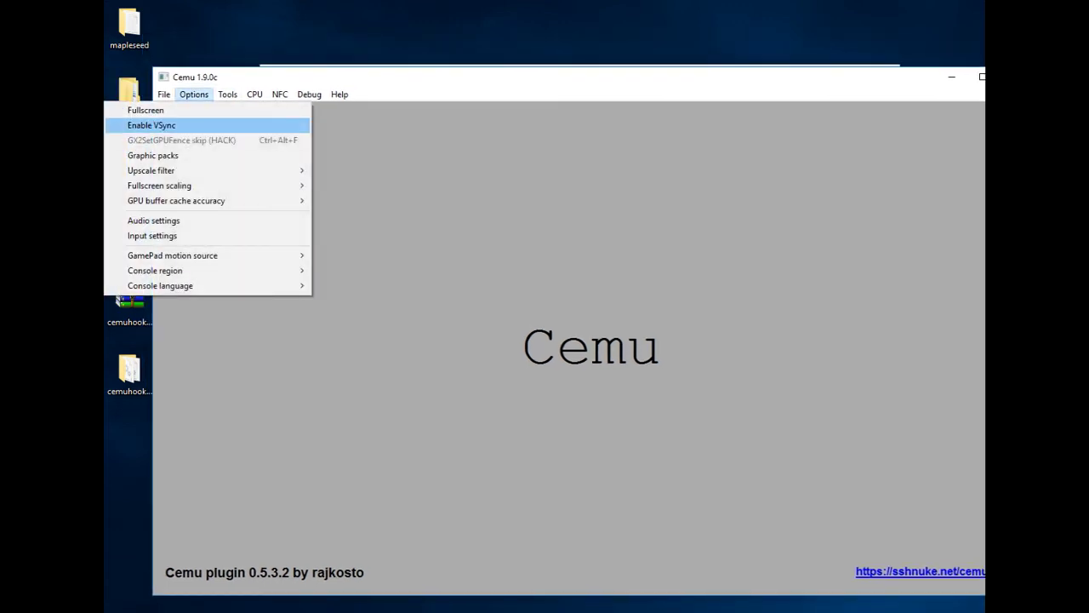
mouse_move(194, 171)
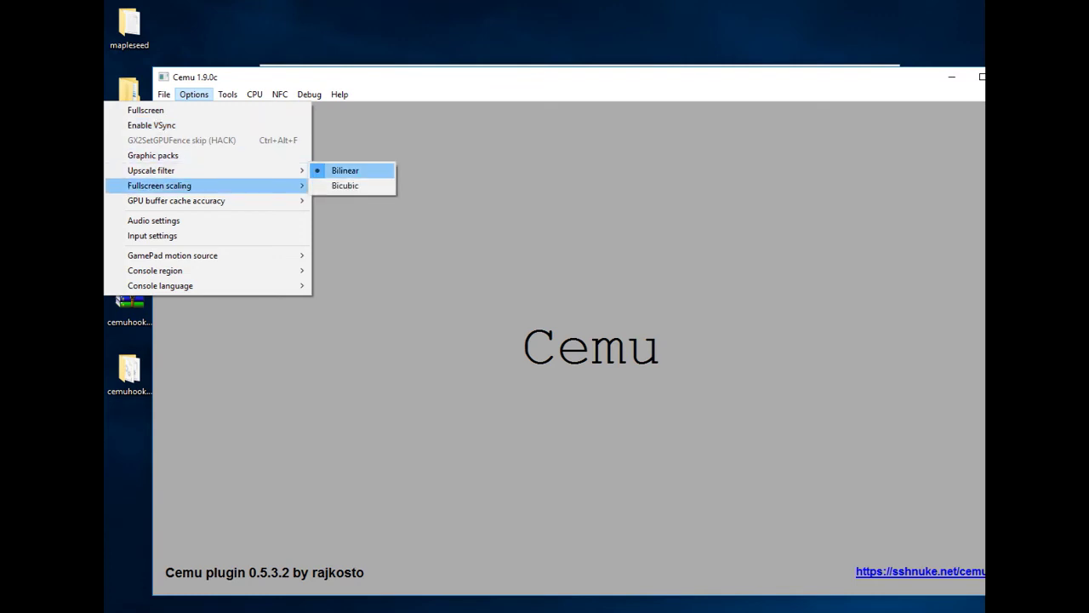
key(Down)
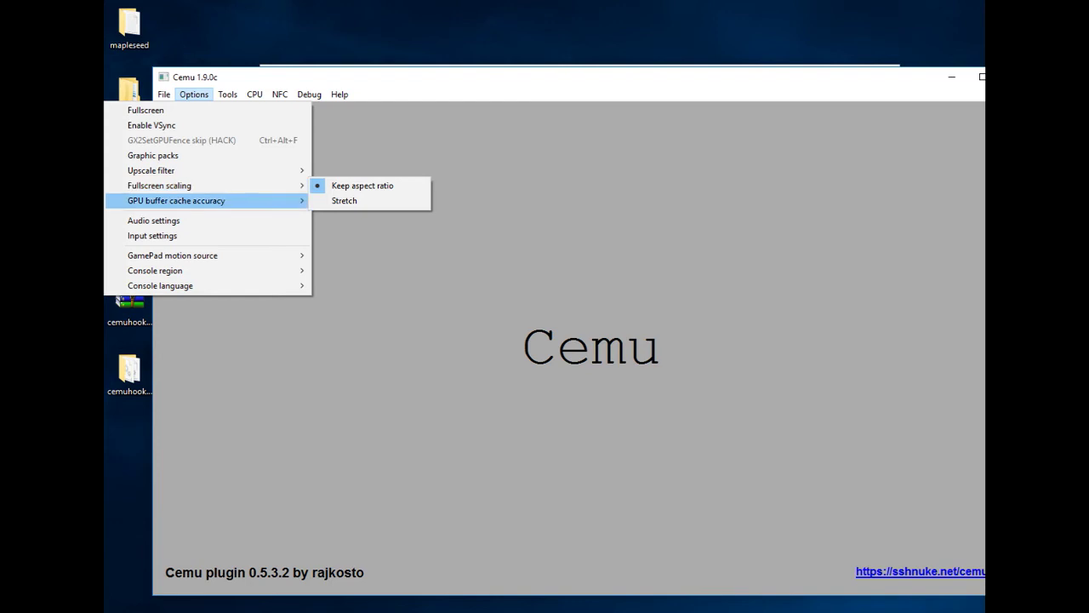
- Check which GPU buffer cache accuracy level is selected, and leave the options without changing them
key(Right)
key(Down)
key(Down)
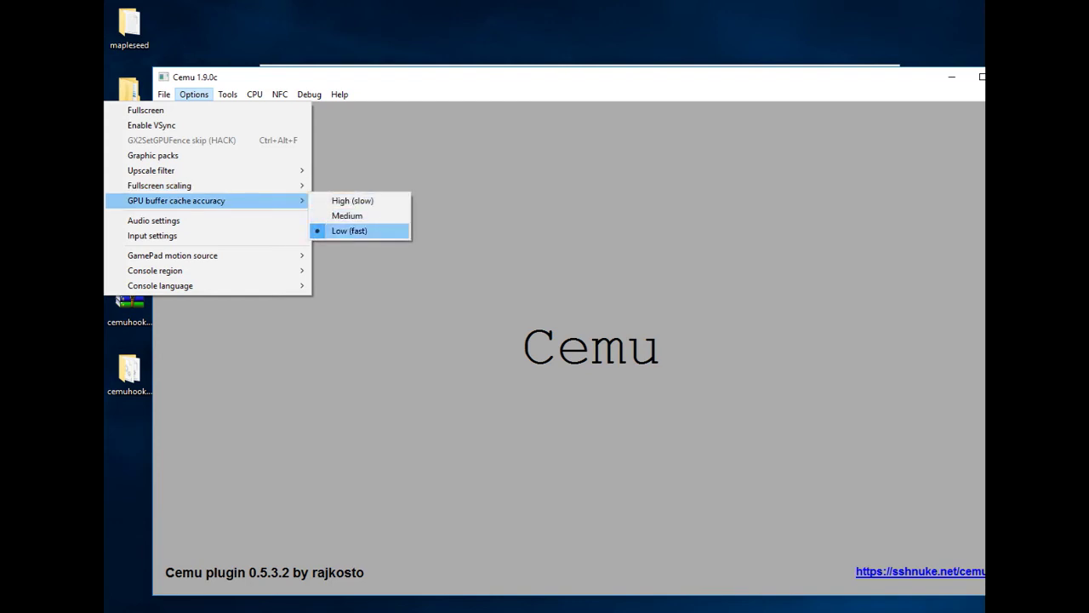
key(Down)
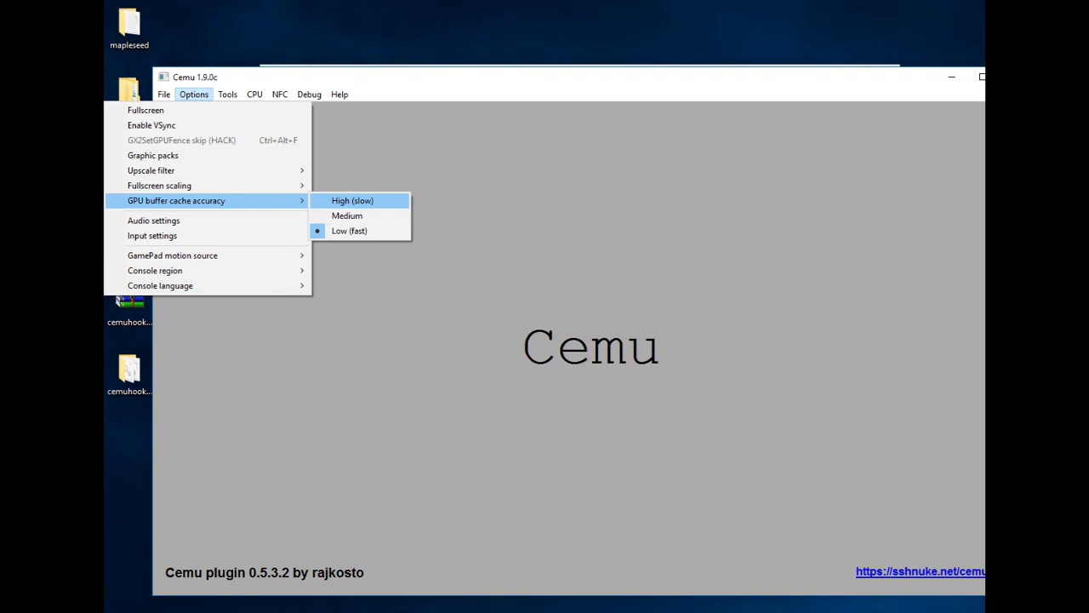
key(Down)
key(Down)
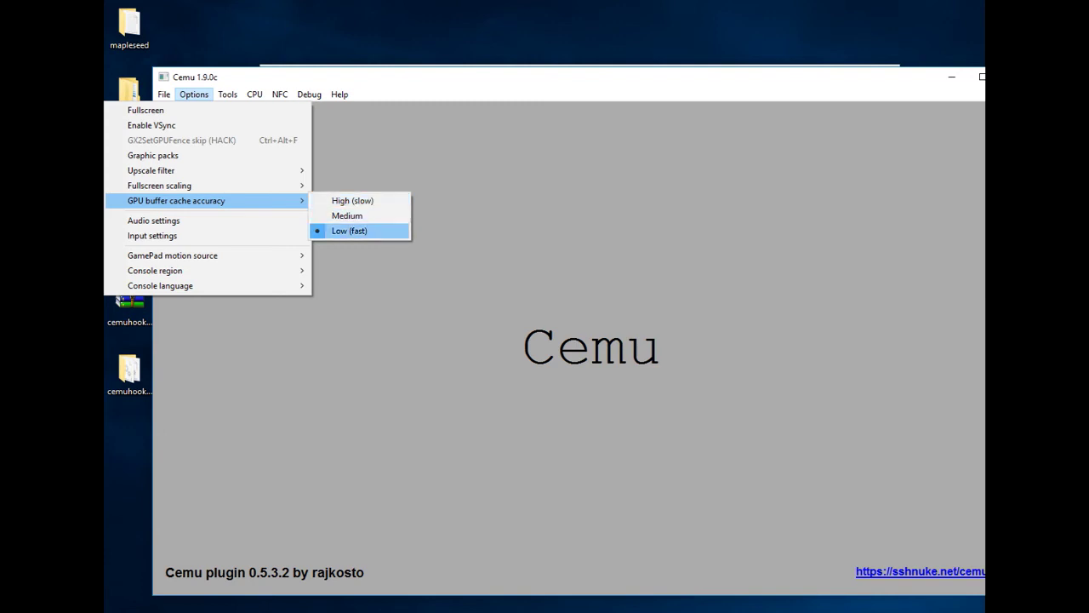
key(Right)
key(Right)
key(Left)
key(Right)
key(Right)
key(Left)
key(Escape)
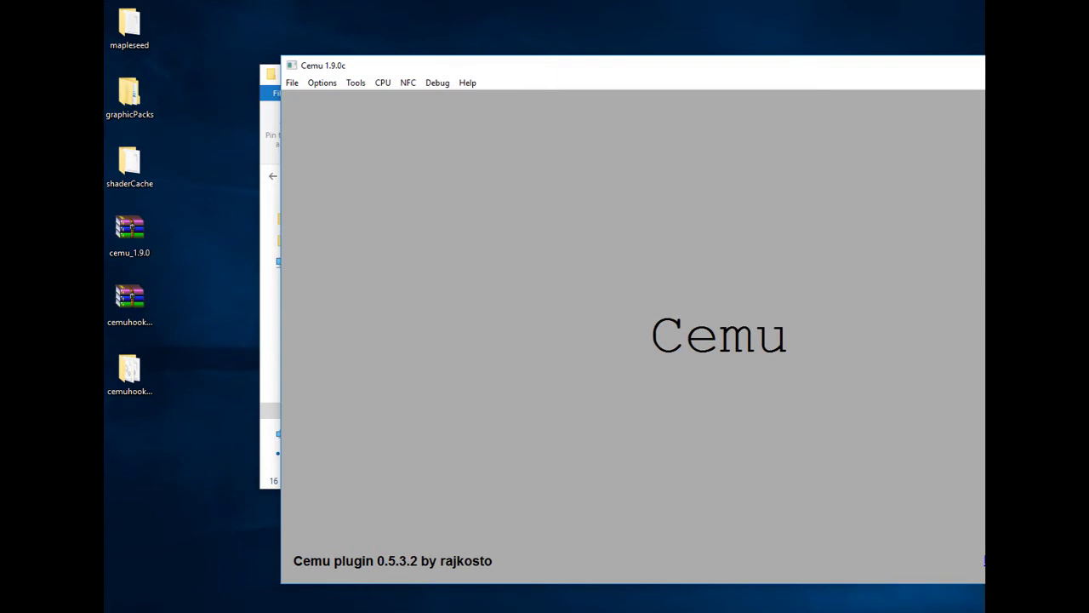
- Open Task Manager, bring its window into view, and sort the detailed process list alphabetically by name
right_click(736, 611)
click(724, 611)
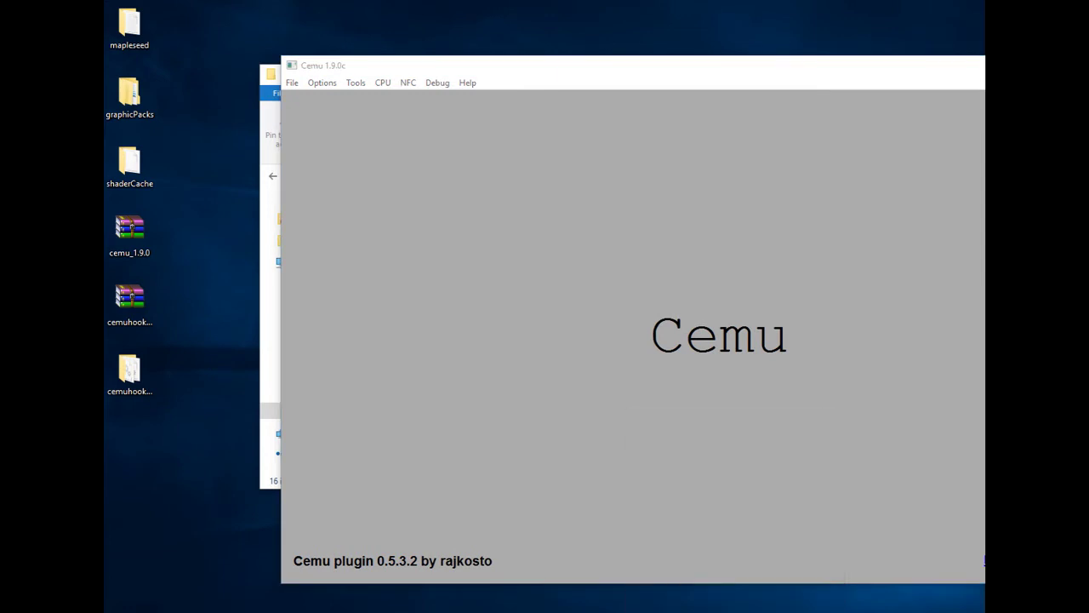
drag(1085, 81, 450, 112)
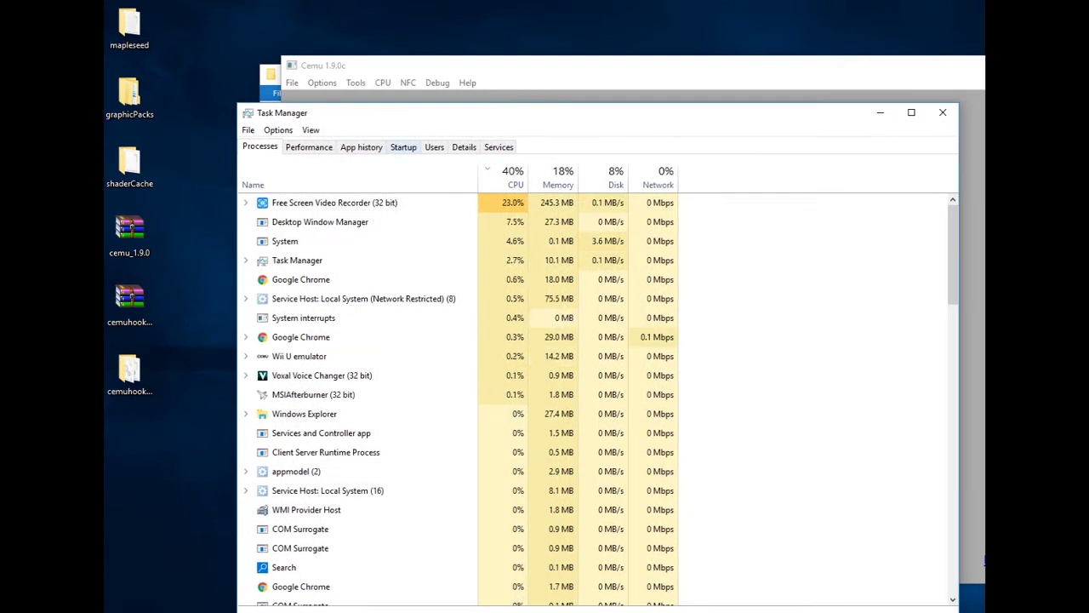
click(463, 147)
click(288, 172)
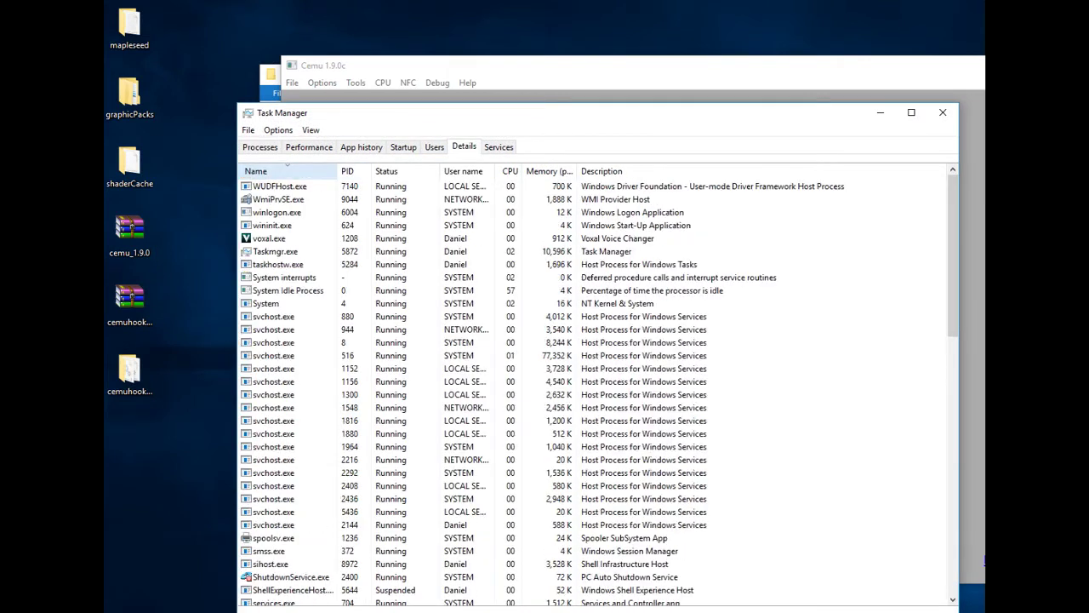
click(288, 172)
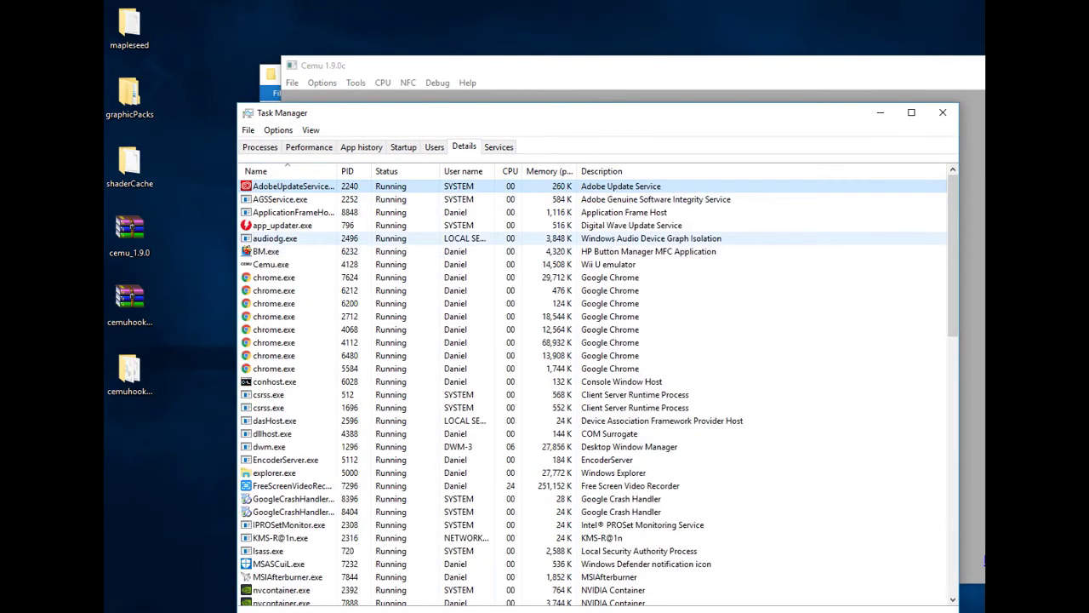
- Open the processor affinity settings for Cemu.exe and exclude CPU 1 and CPU 3 from the allowed processors
right_click(286, 265)
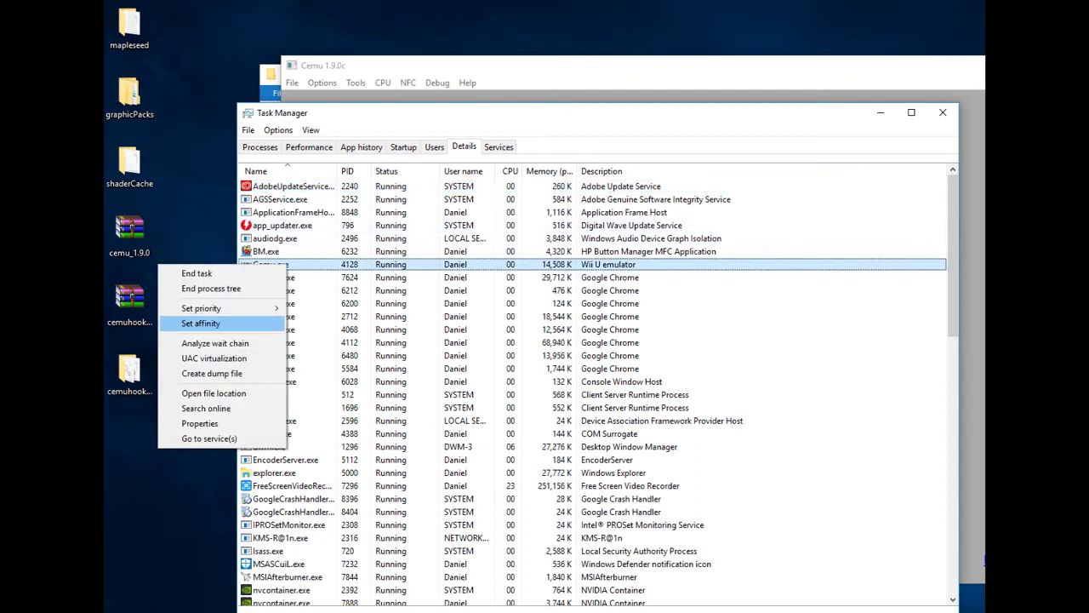
click(201, 324)
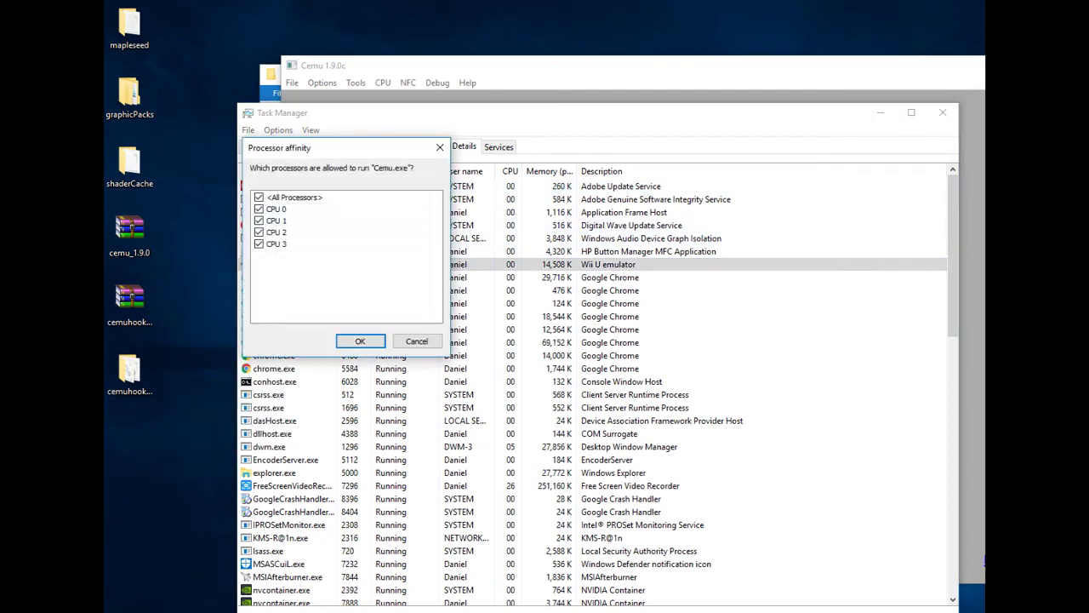
drag(332, 148, 398, 146)
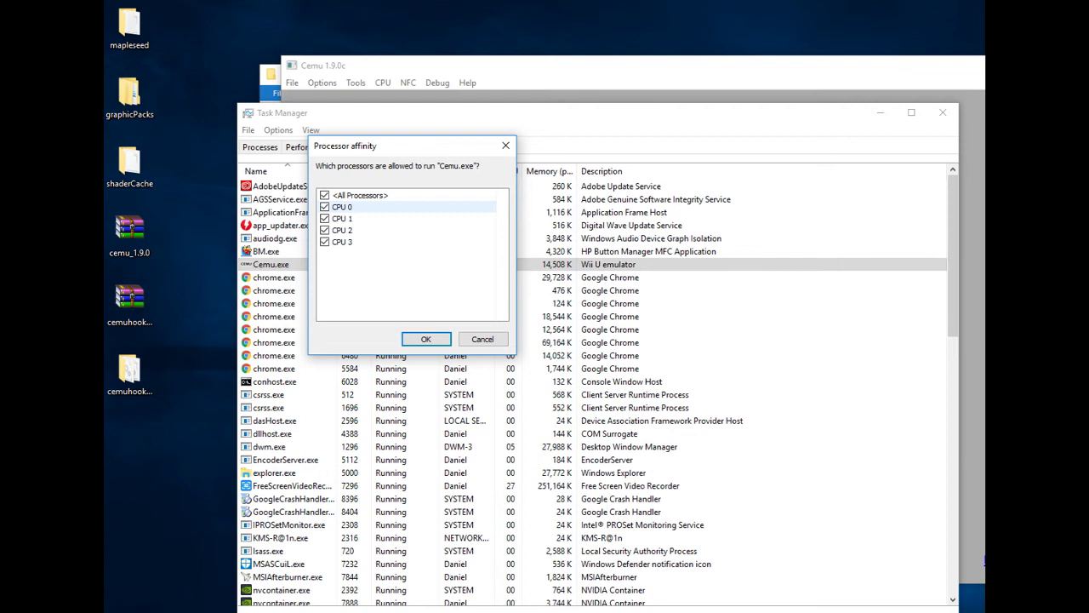
click(325, 218)
click(324, 242)
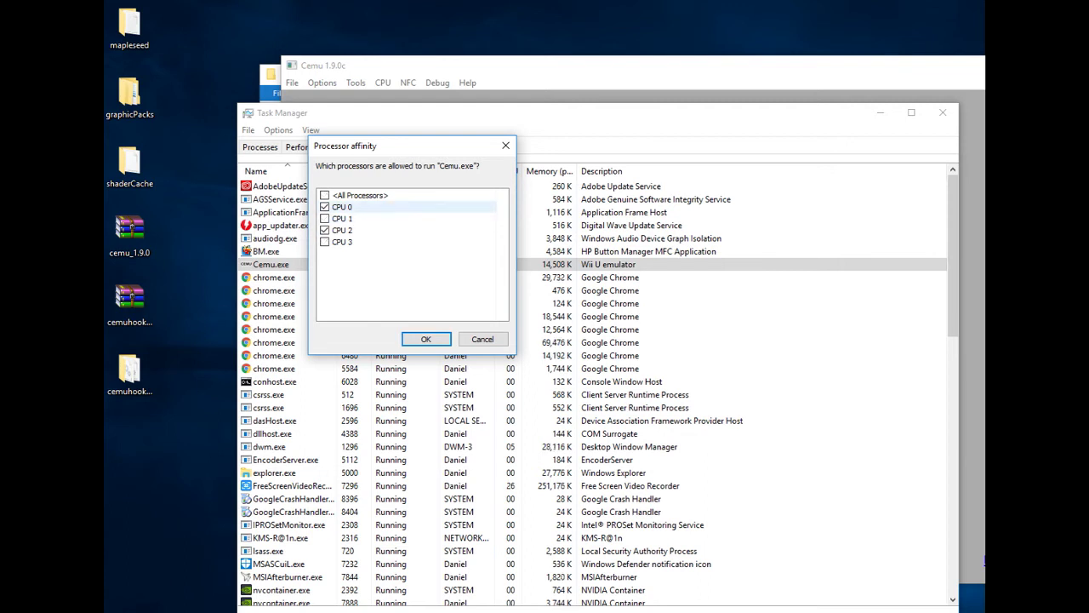